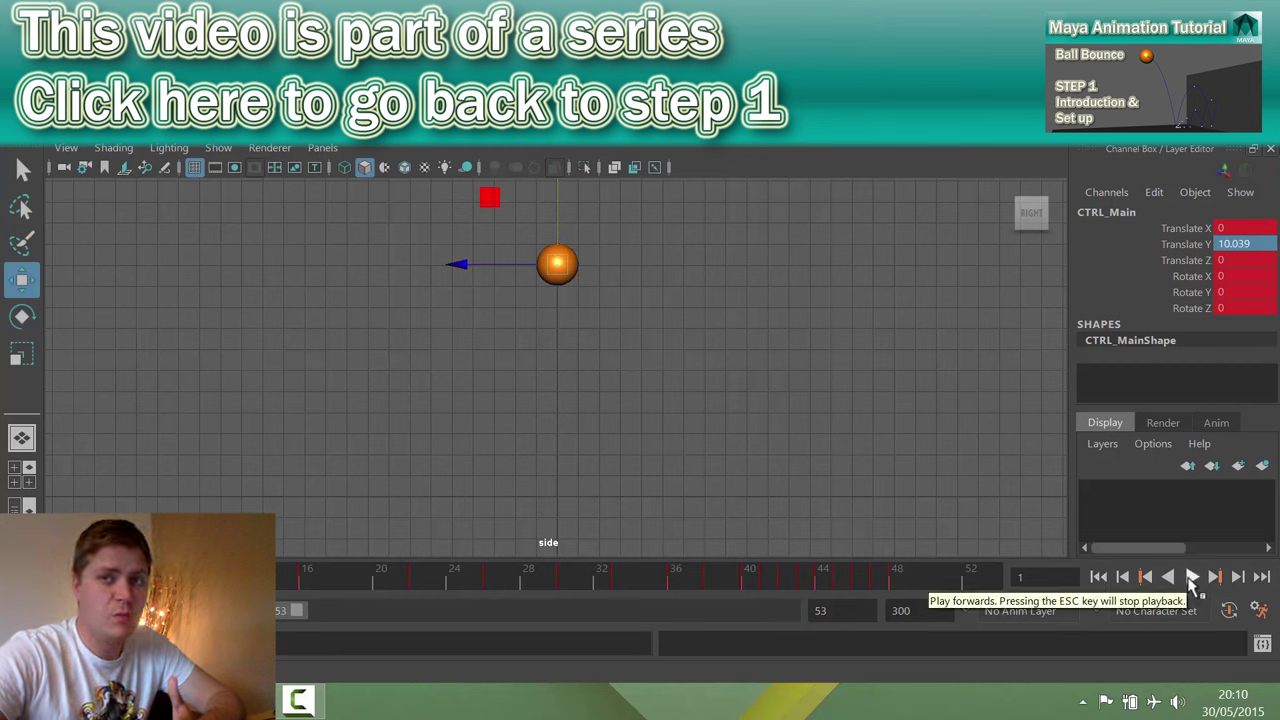
Play the ball's bounce and stop it at frame 24, where Translate Y reads 3.215
click(1192, 578)
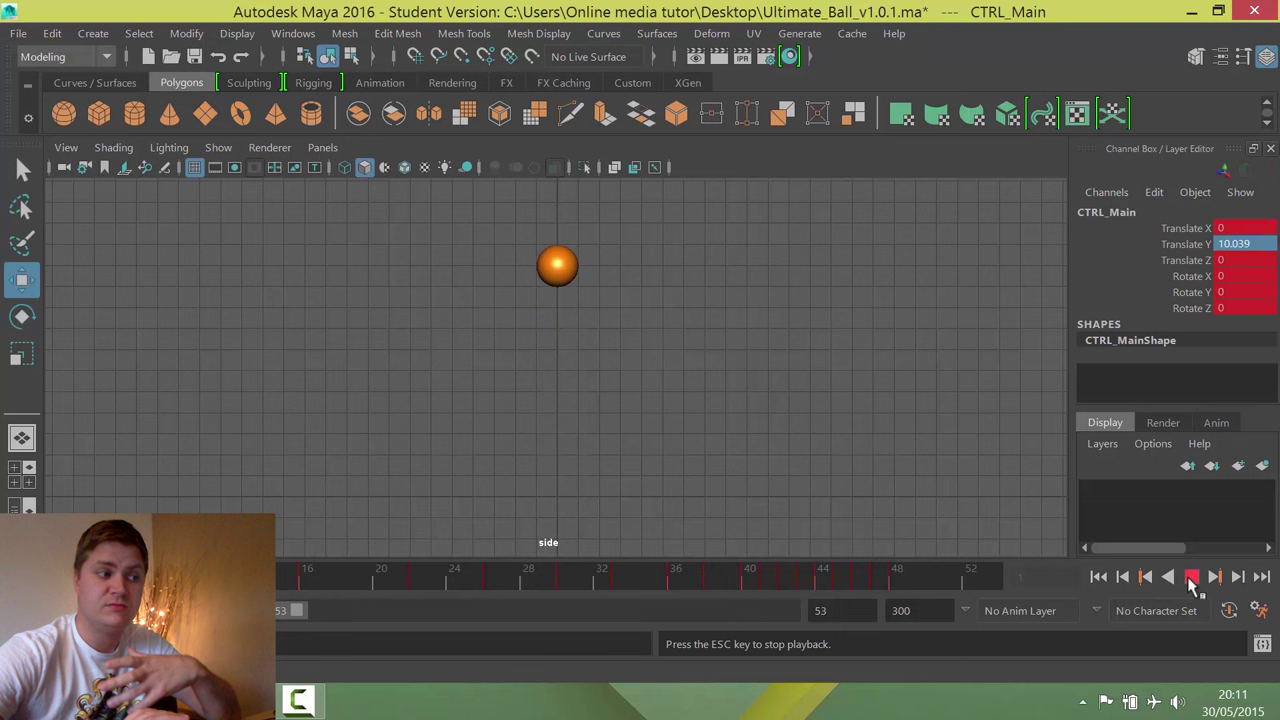
click(1191, 580)
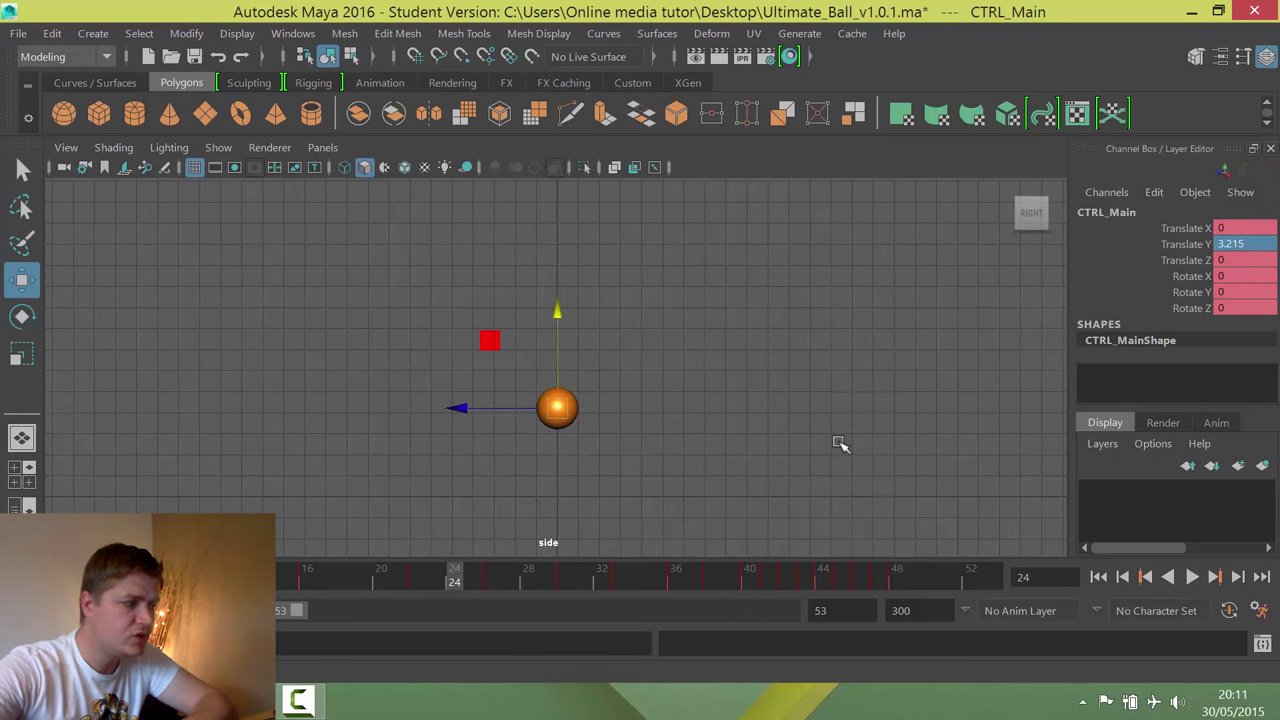
Frame the ball in the perspective view and select the CTRL_Top ring on top
key(space)
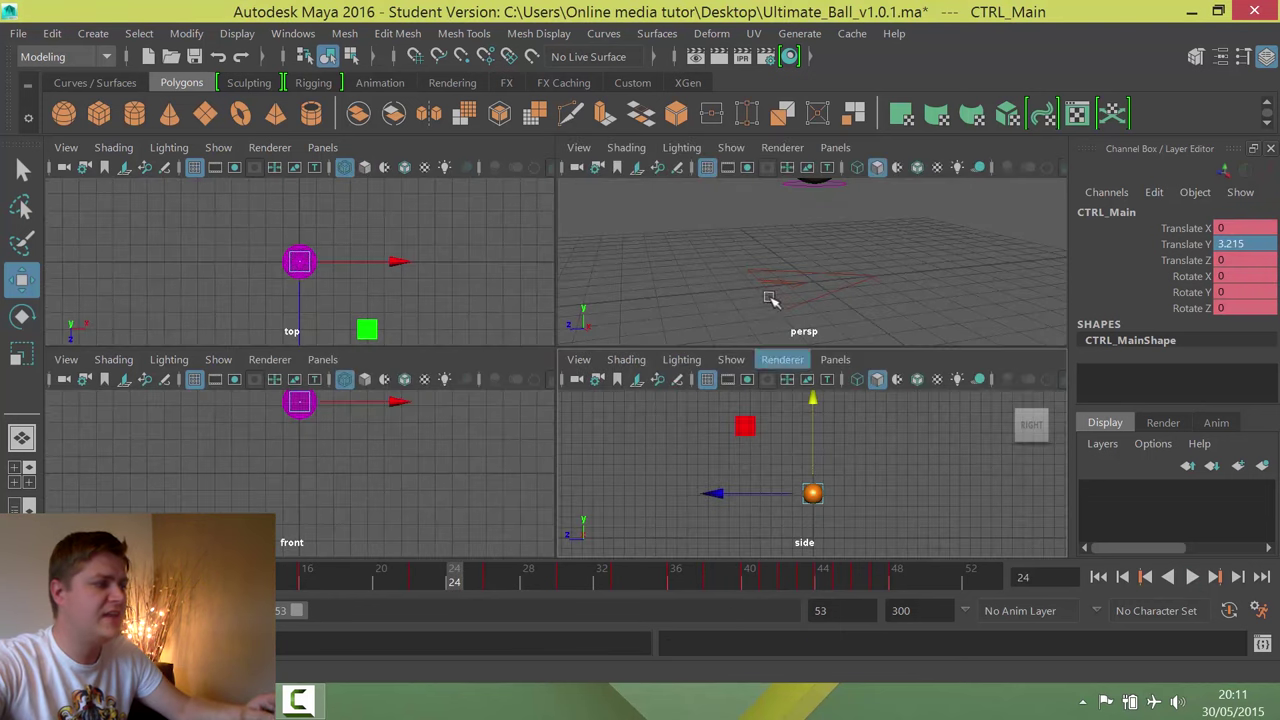
key(space)
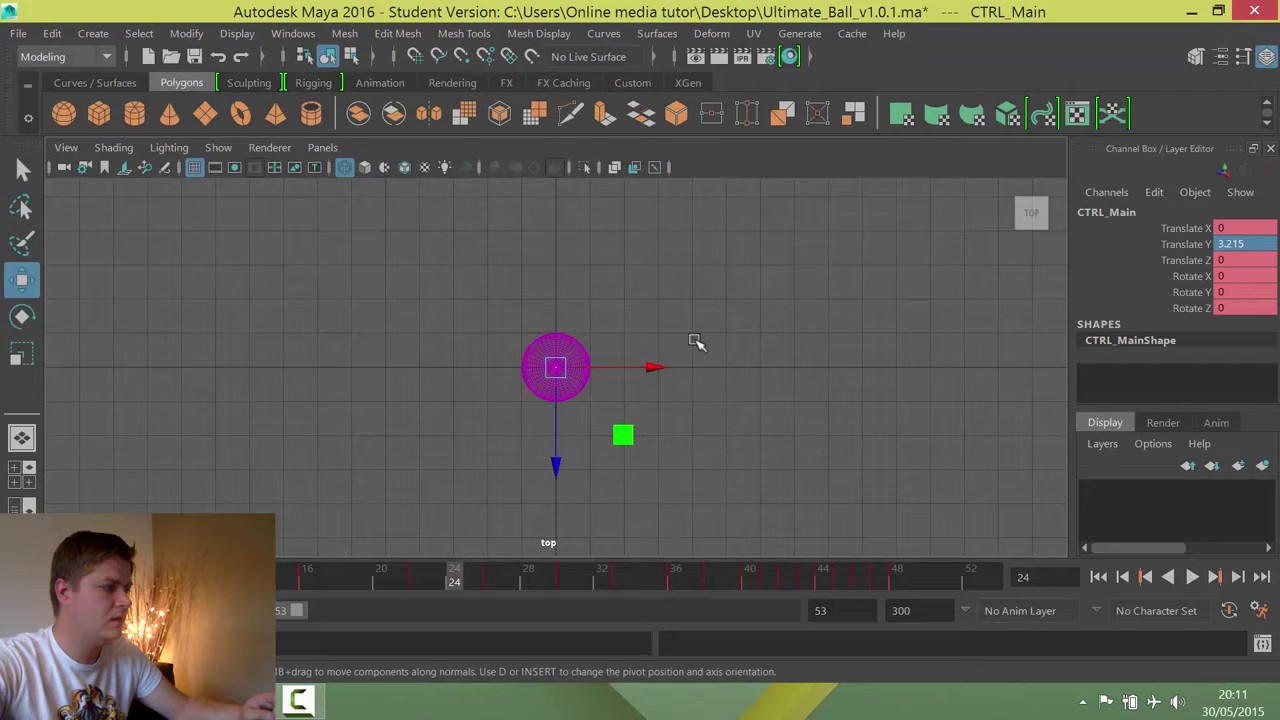
key(space)
key(space)
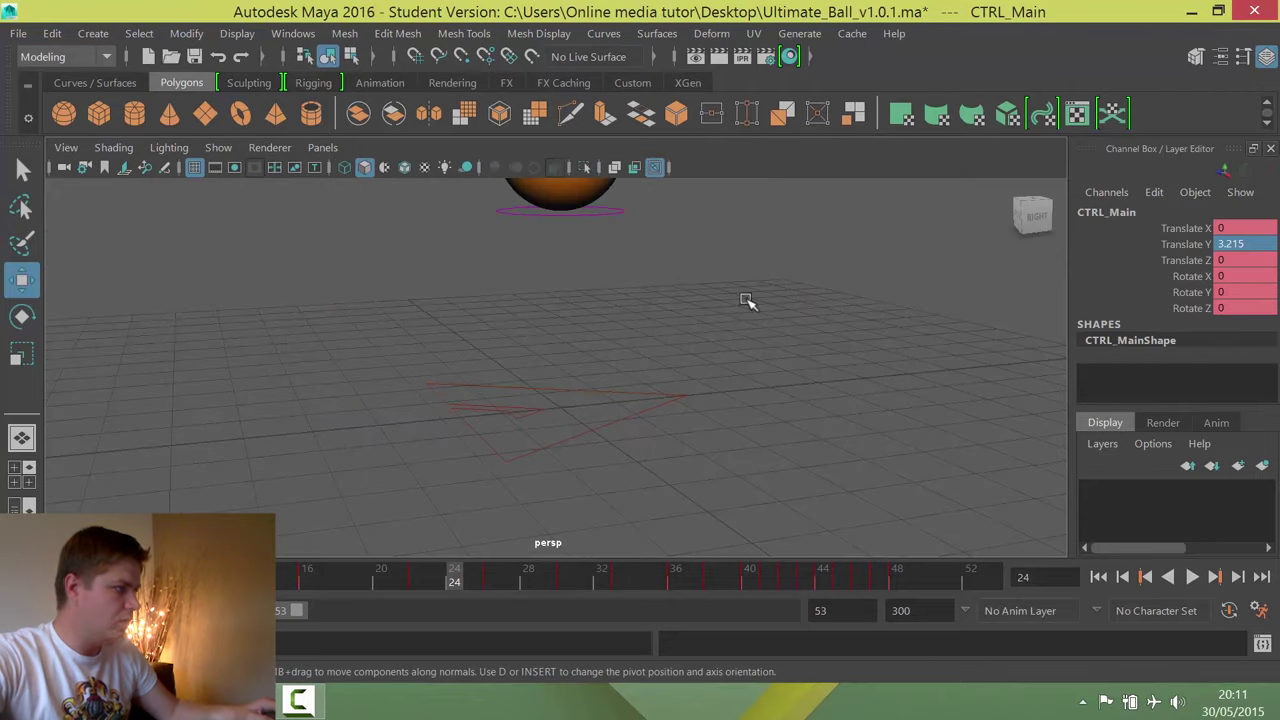
key(f)
alt+middle_drag(706, 284, 747, 354)
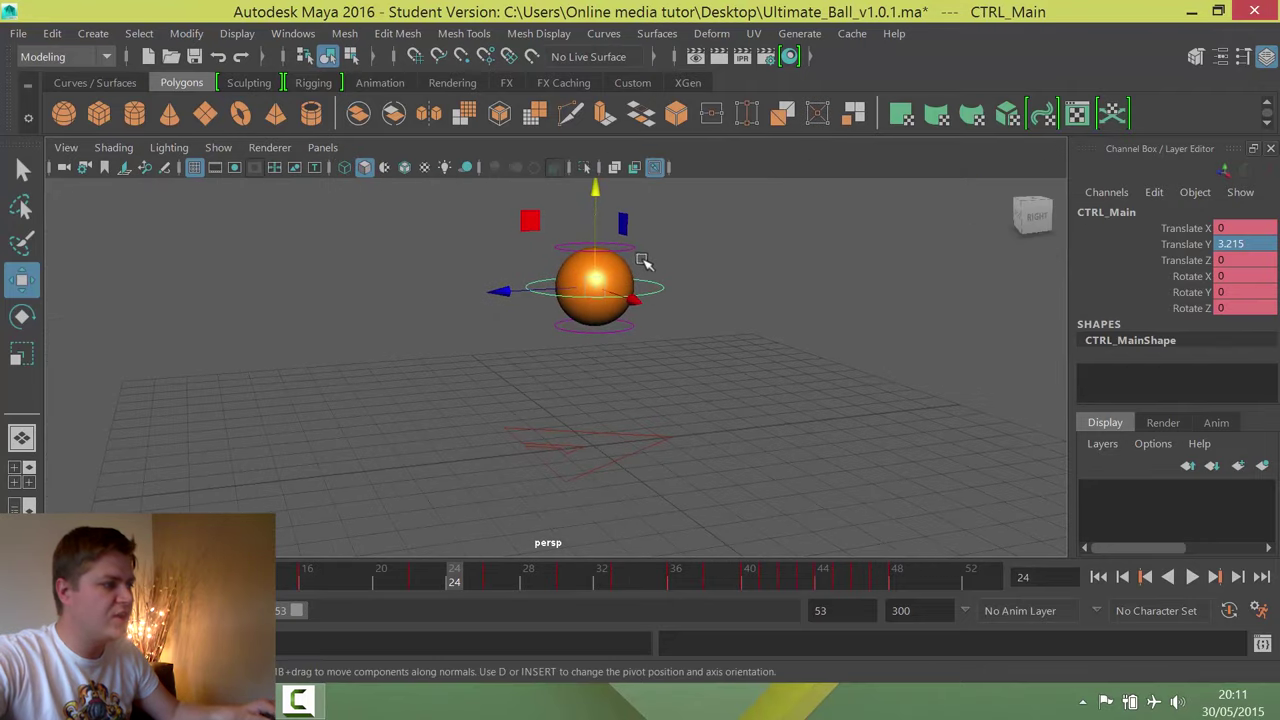
click(630, 250)
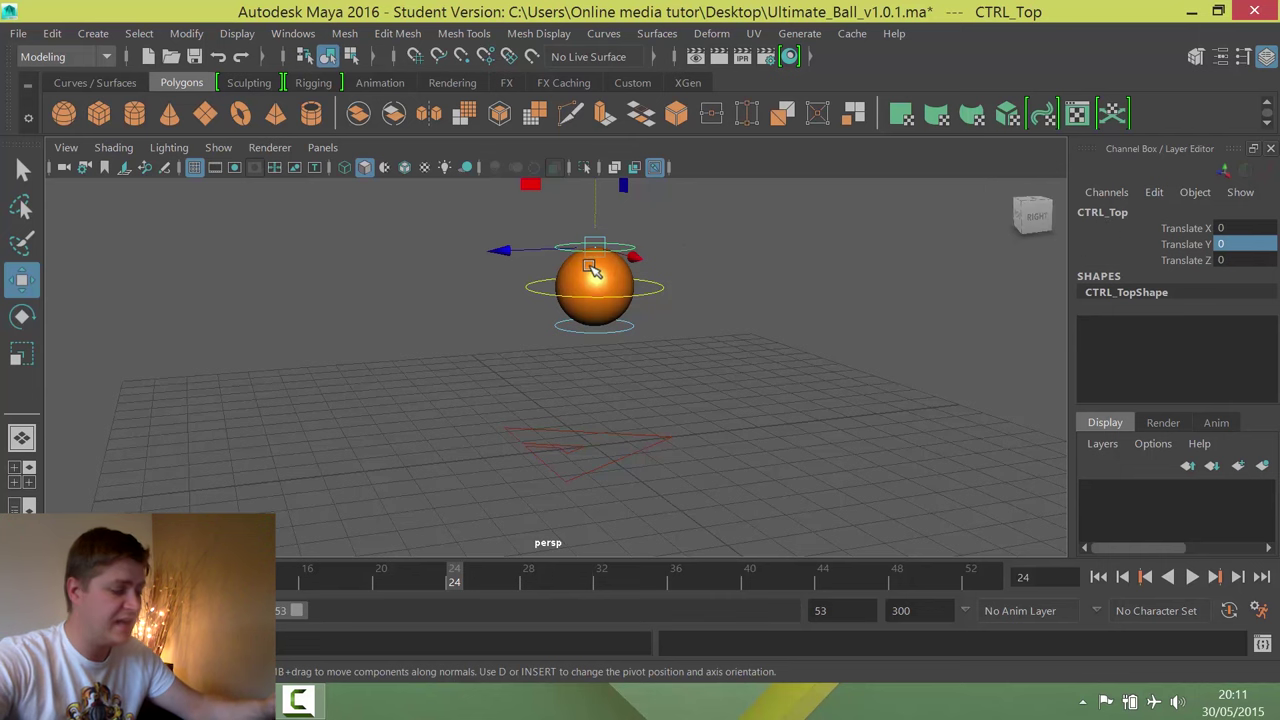
Enlarge the side view and return the timeline to frame 1
key(space)
key(space)
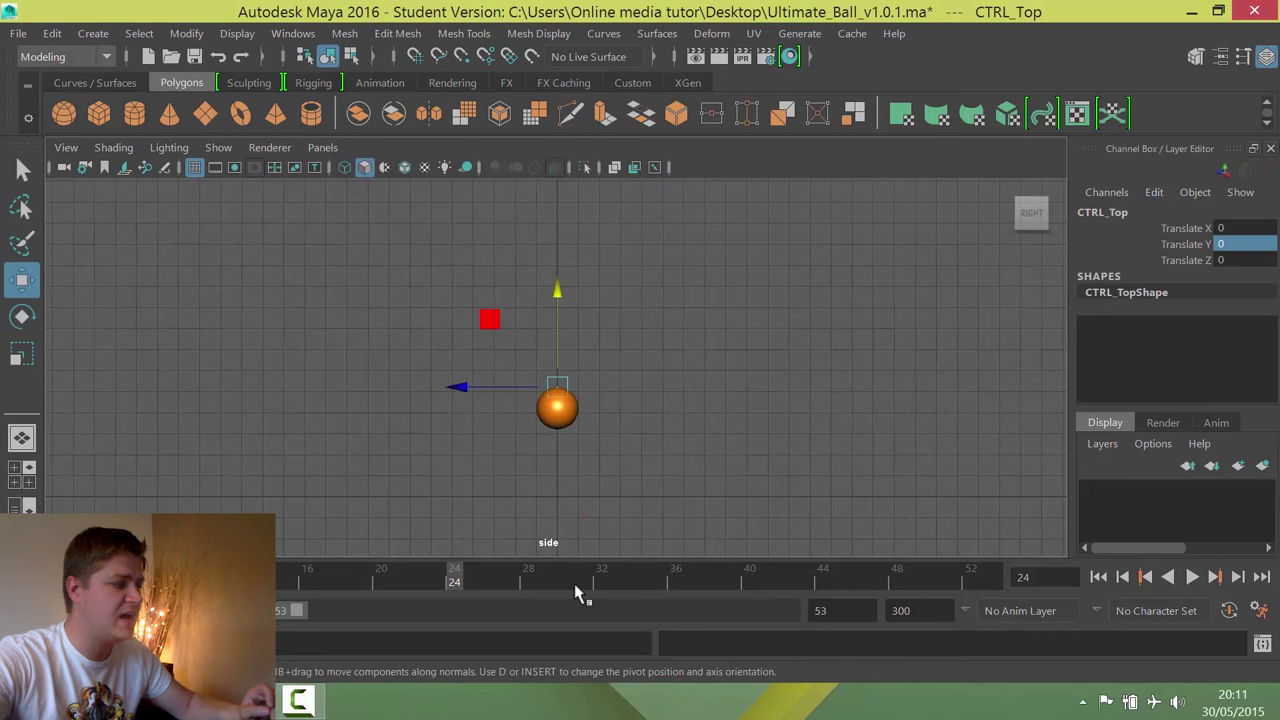
key(alt+v)
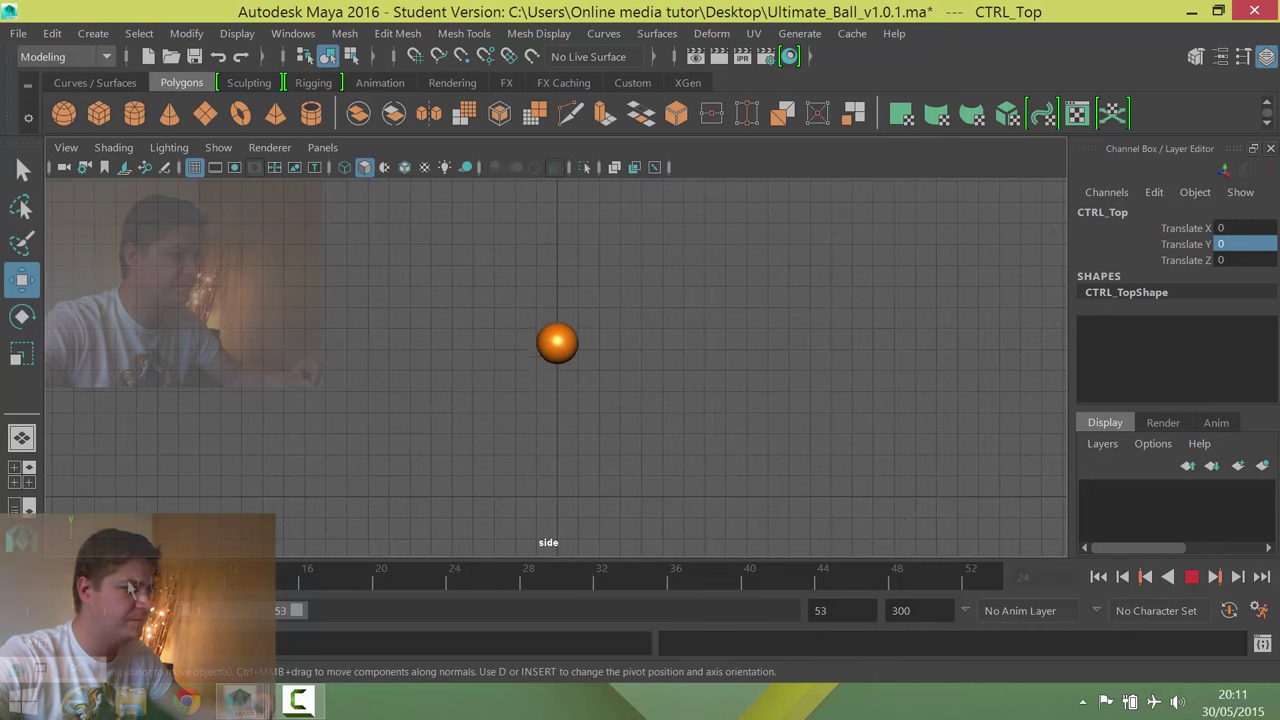
key(alt+v)
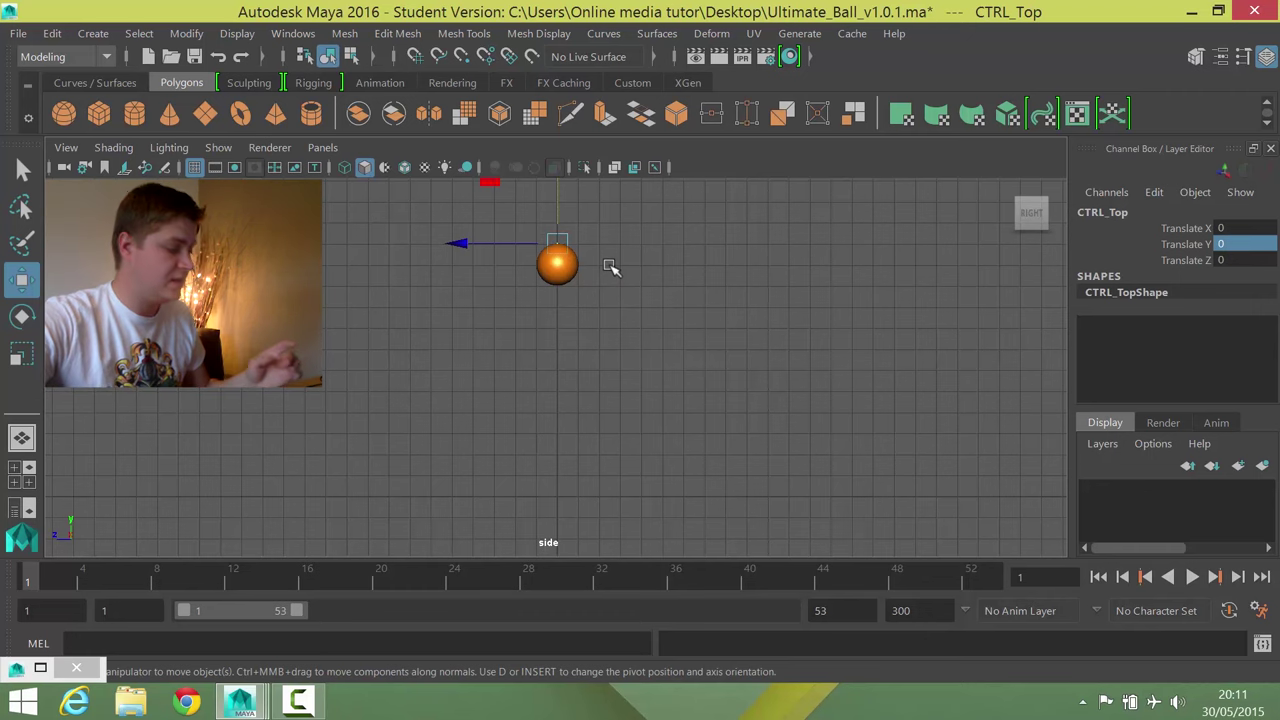
Set a key on CTRL_Top's Translate X, Y and Z at 0 on frame 1
key(s)
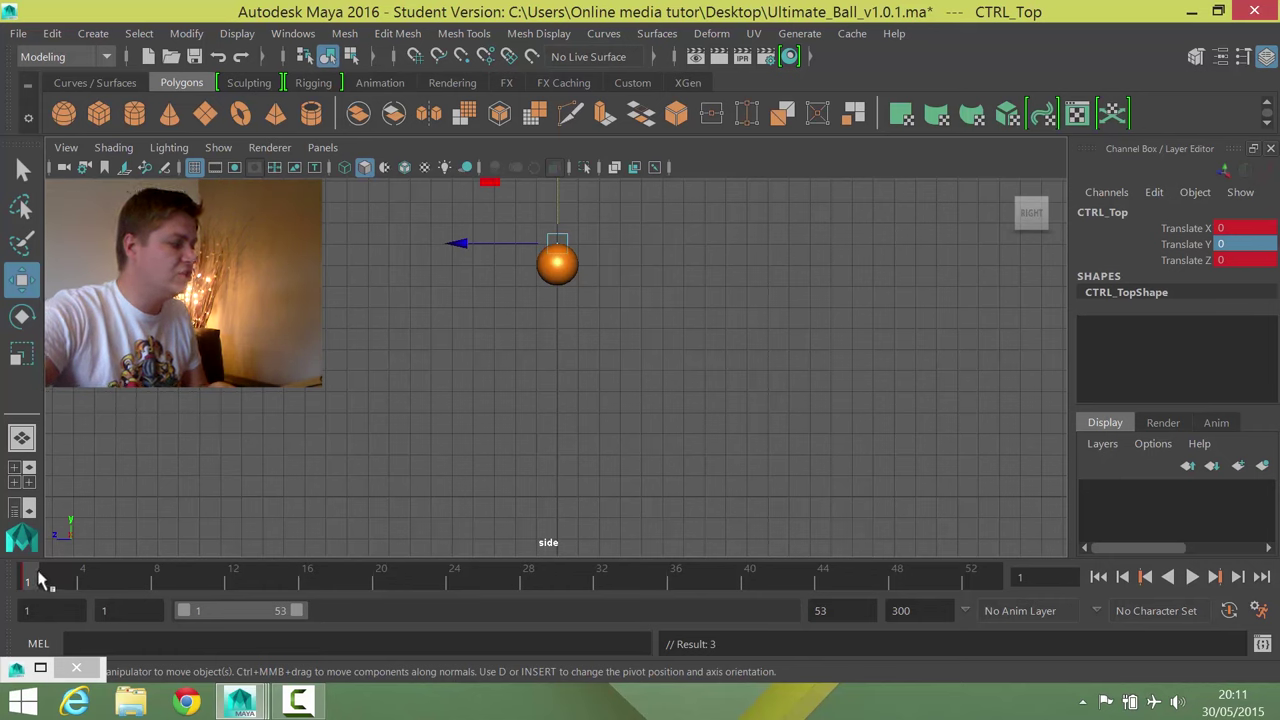
At frame 9, raise CTRL_Top to Translate Y 0.38 and key the stretch
drag(40, 578, 183, 587)
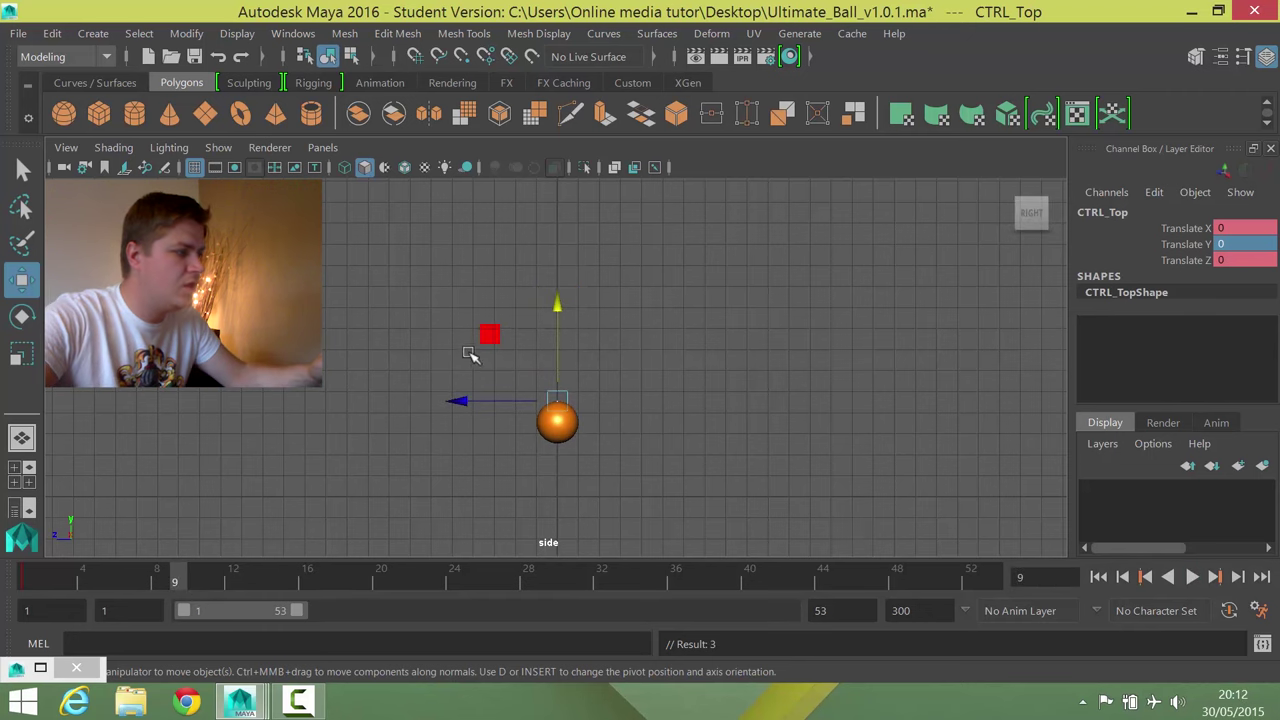
drag(559, 306, 562, 299)
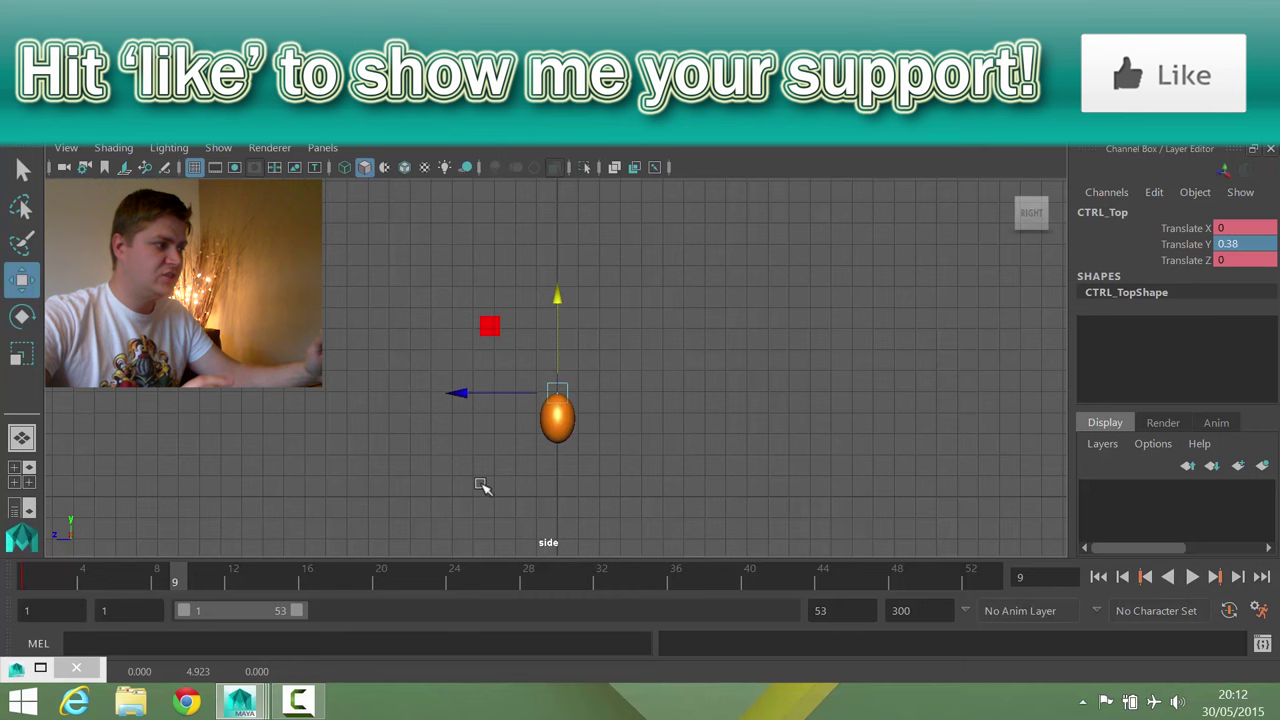
key(s)
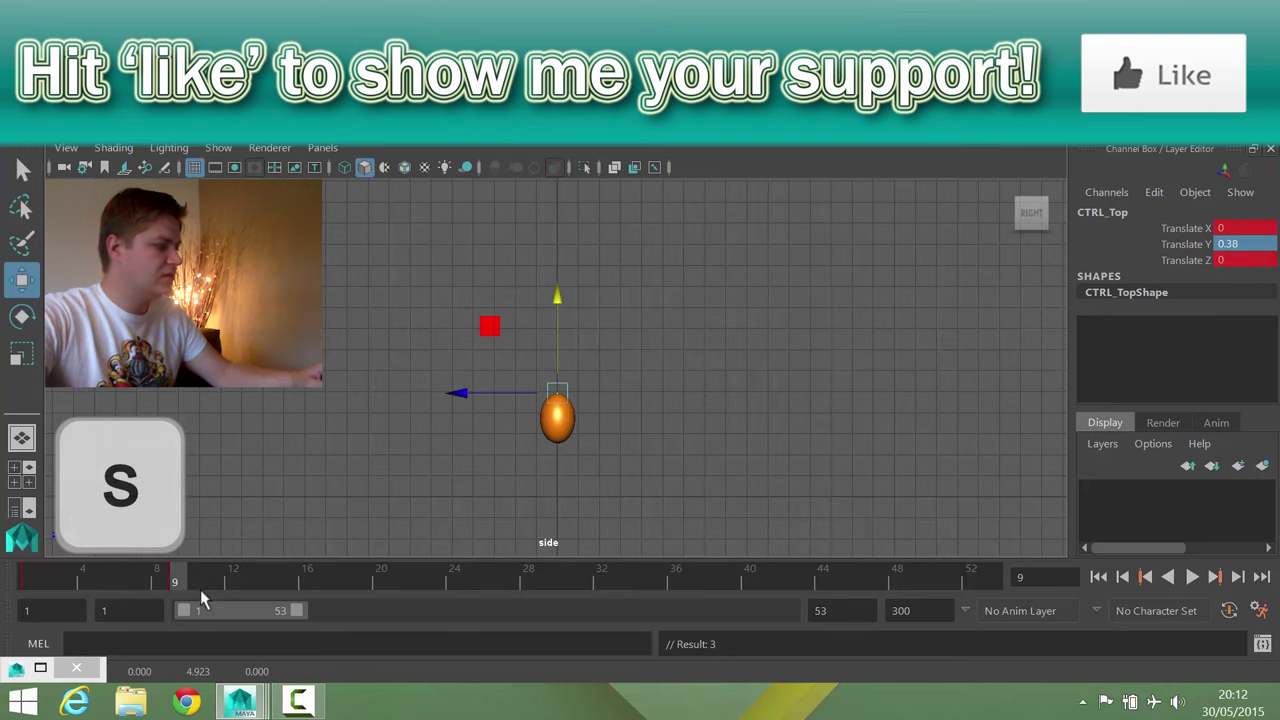
mouse_move(166, 586)
mouse_down()
mouse_move(23, 574)
mouse_move(176, 588)
mouse_up()
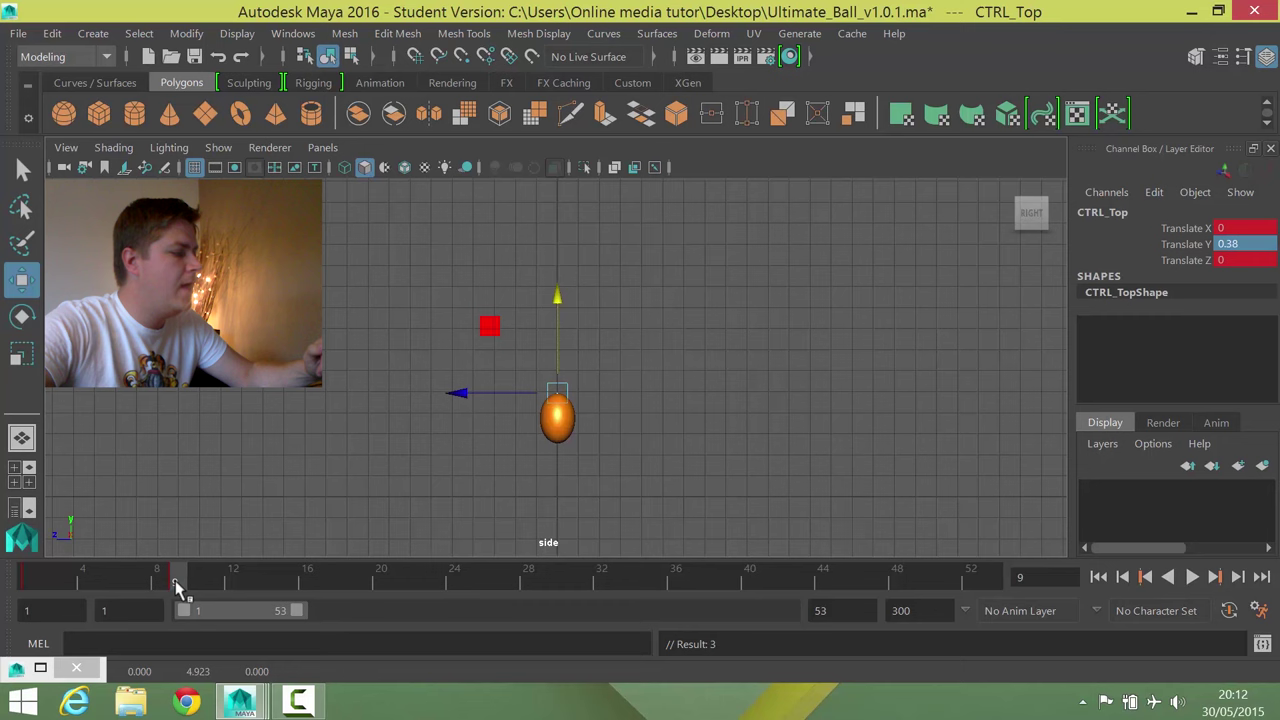
At frame 10, lower CTRL_Top to Translate Y -0.38 and key the squash
drag(183, 589, 197, 592)
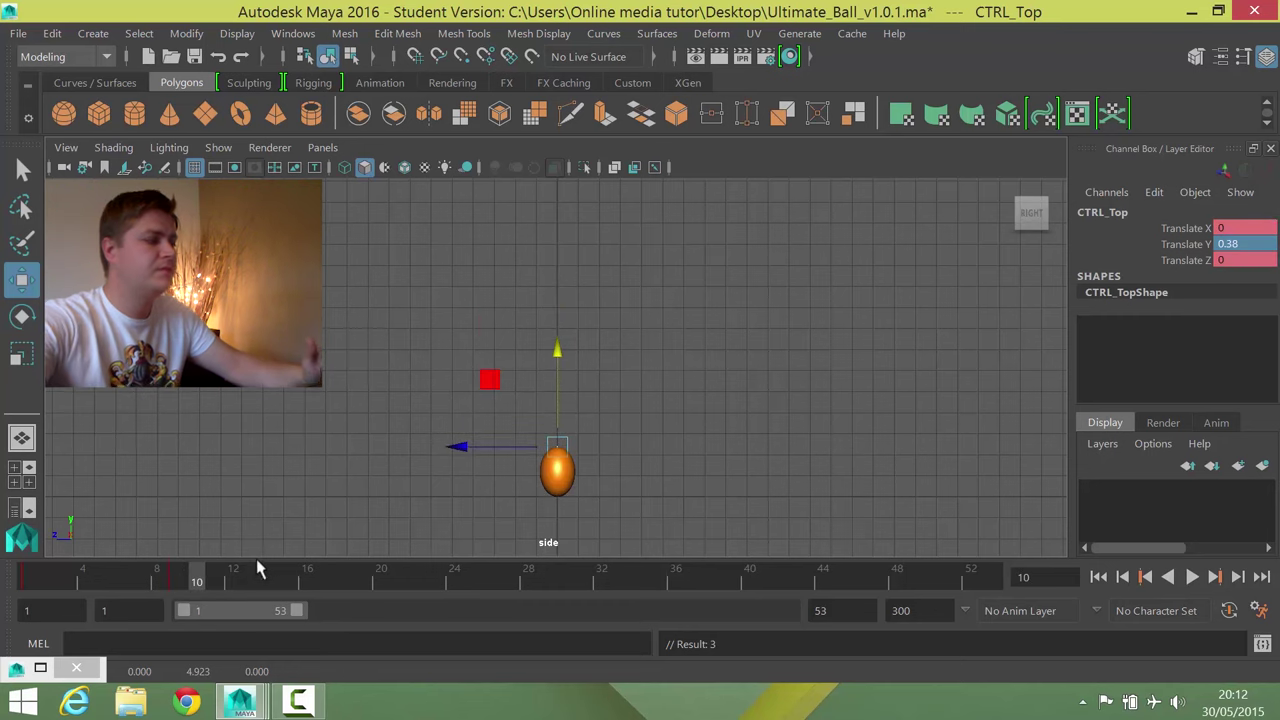
drag(561, 345, 563, 363)
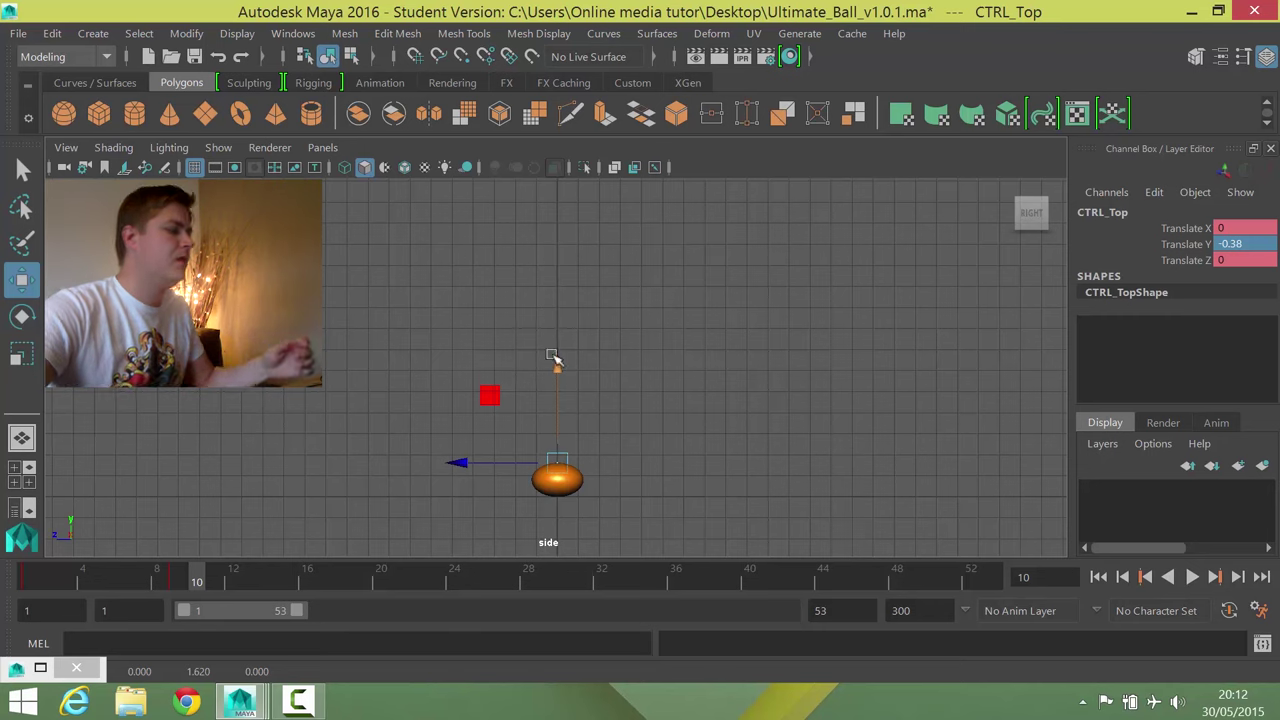
key(s)
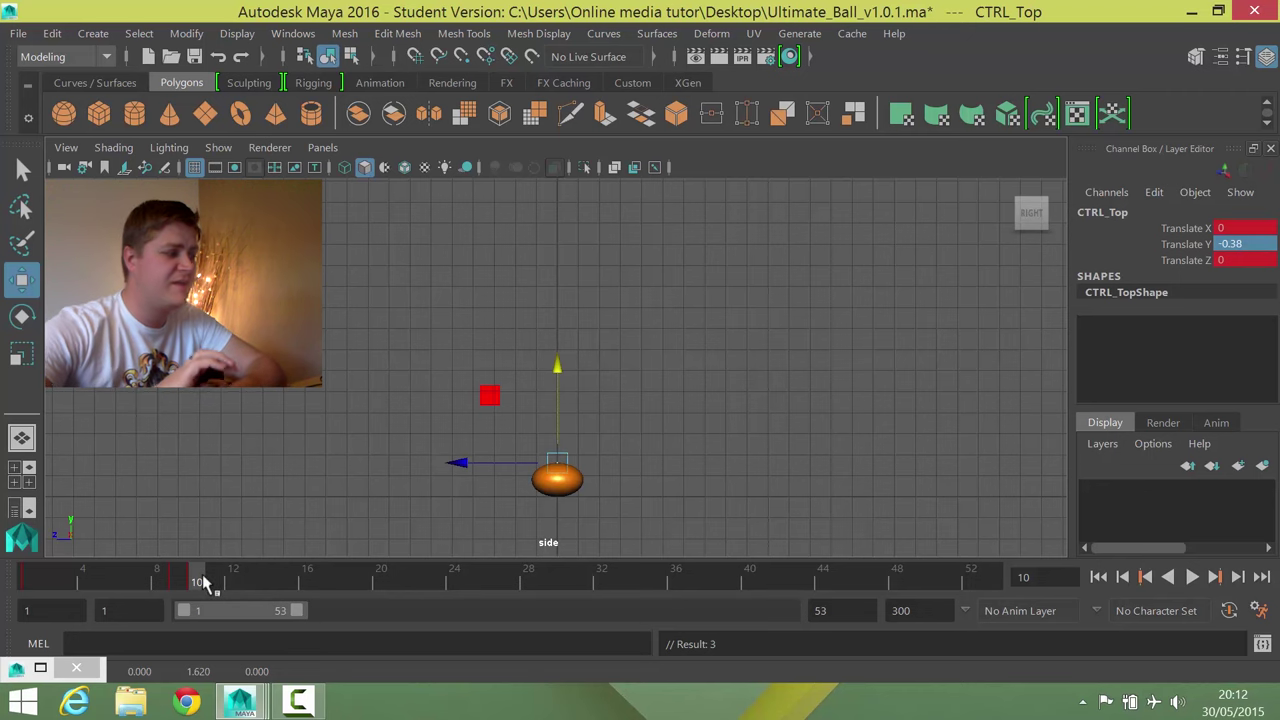
At frame 16, set CTRL_Top Translate Y to 0 and key the round ball
drag(204, 582, 308, 585)
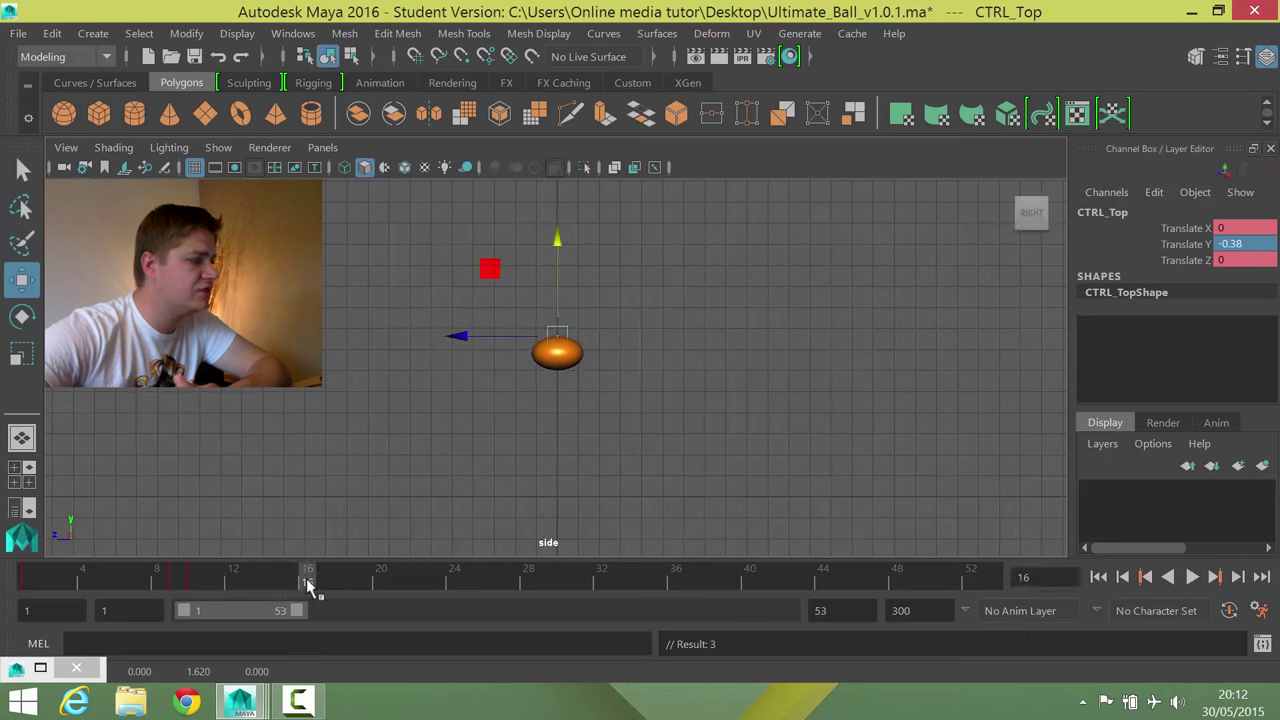
click(309, 586)
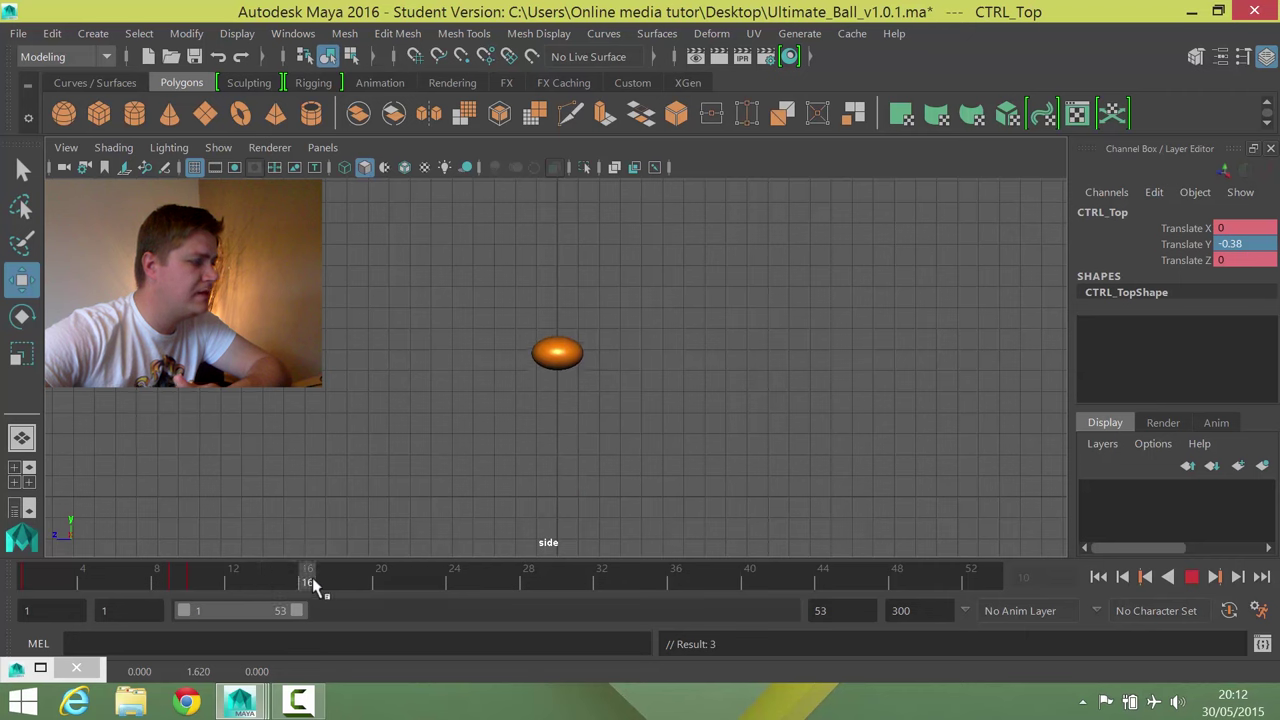
click(1240, 244)
text(0)
key(Return)
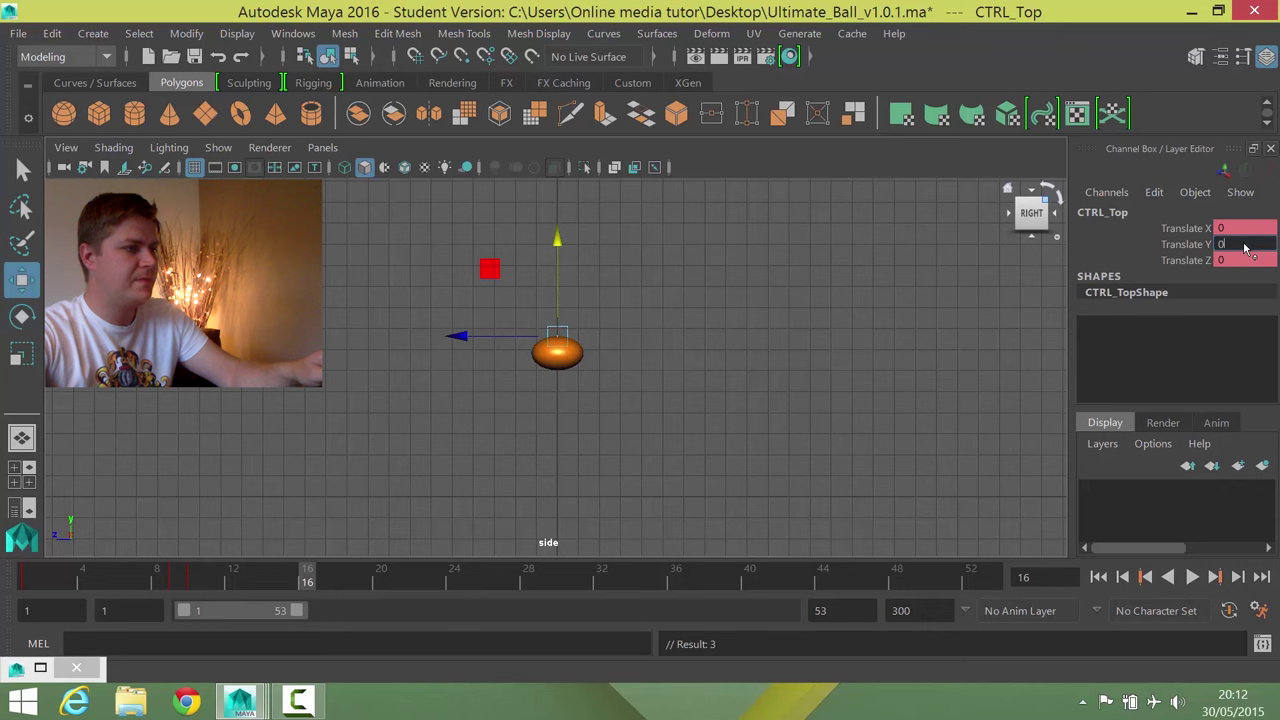
click(1190, 243)
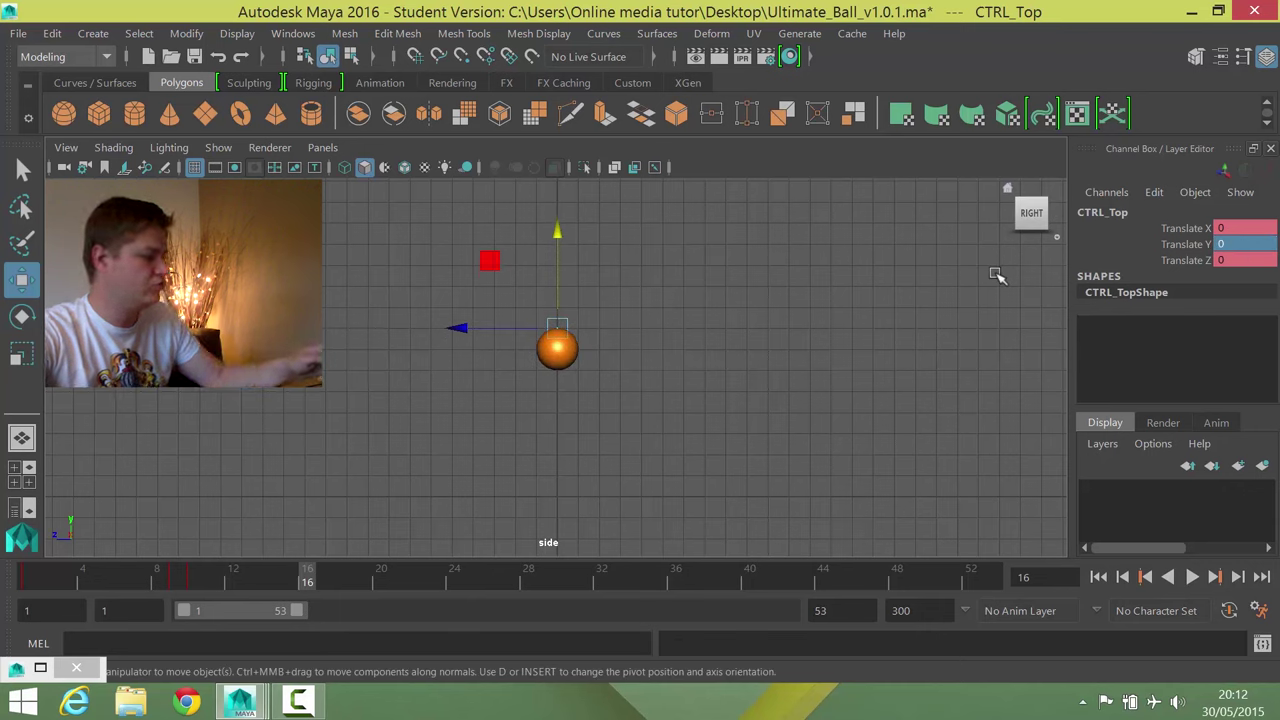
key(s)
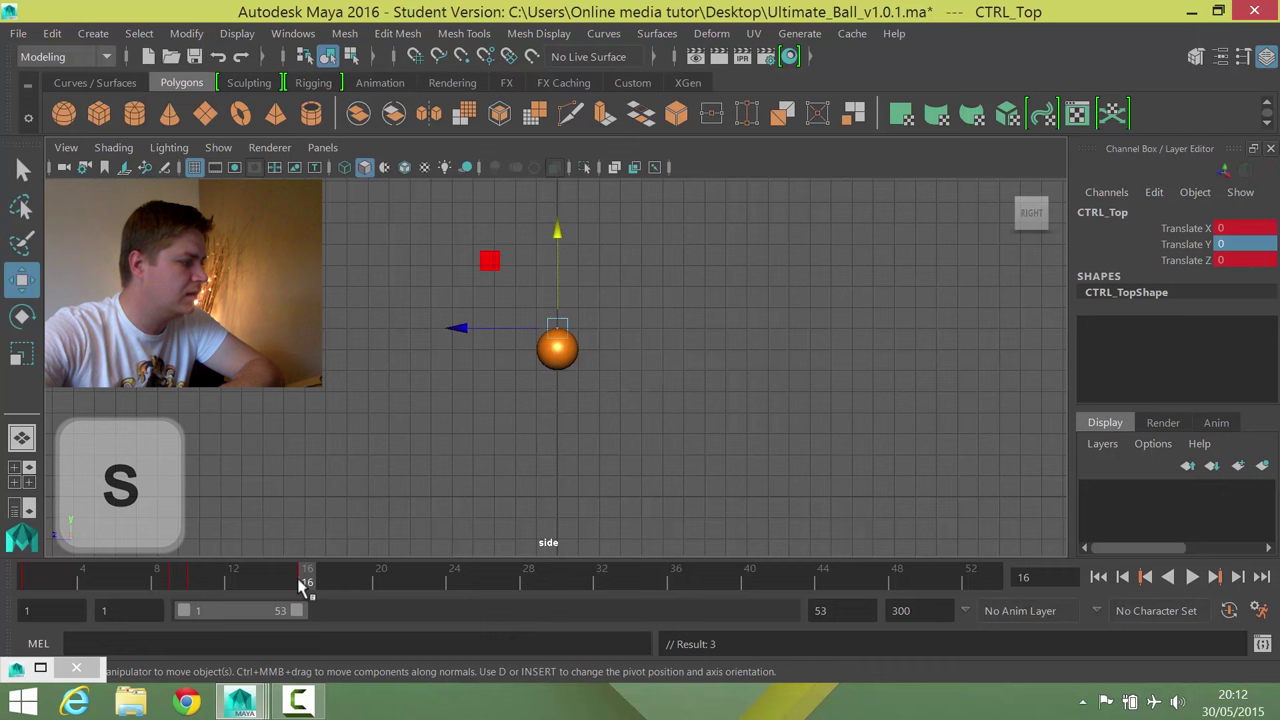
At frame 11, raise CTRL_Top to Translate Y 0.218, key it, and rewind to the start
drag(307, 580, 214, 586)
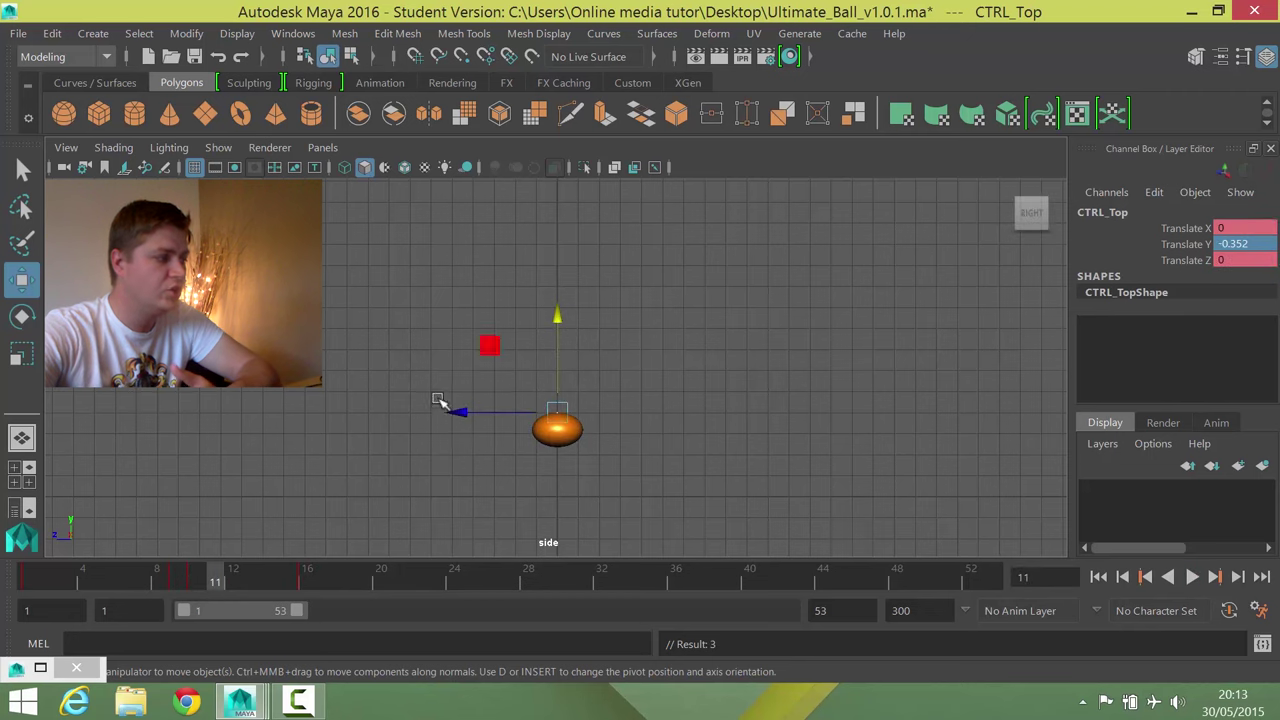
drag(557, 317, 560, 307)
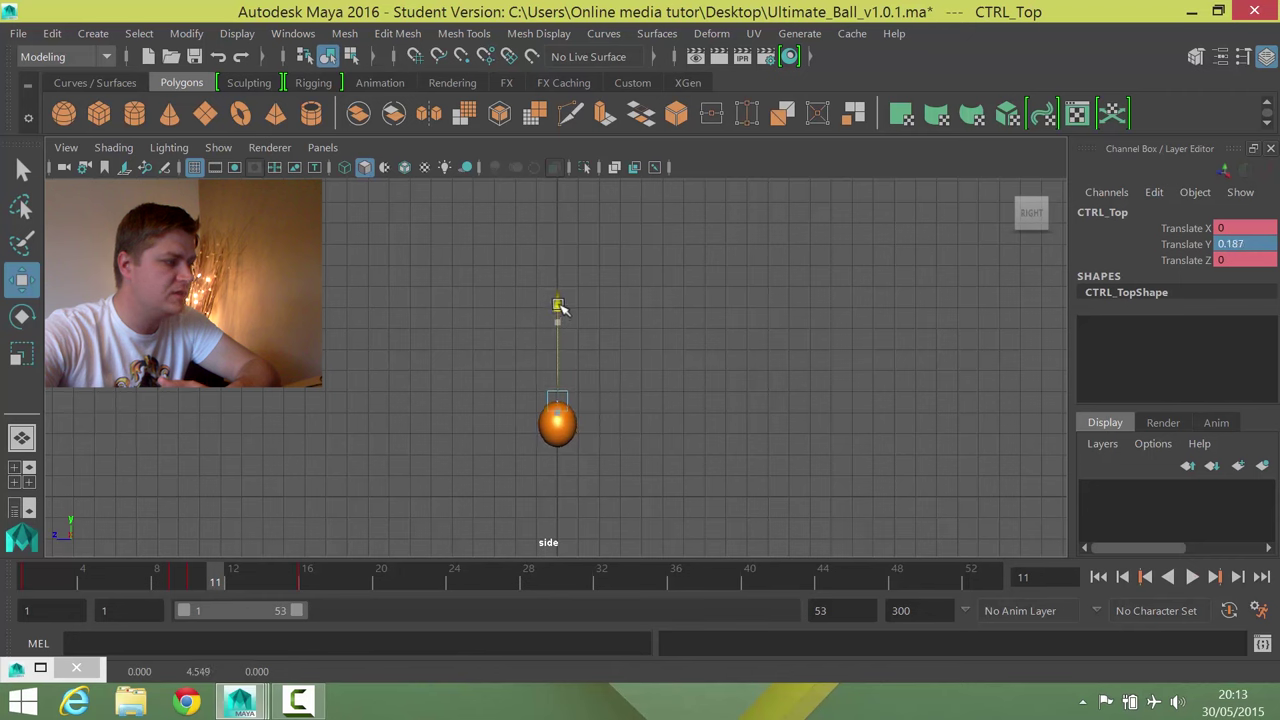
drag(560, 305, 560, 305)
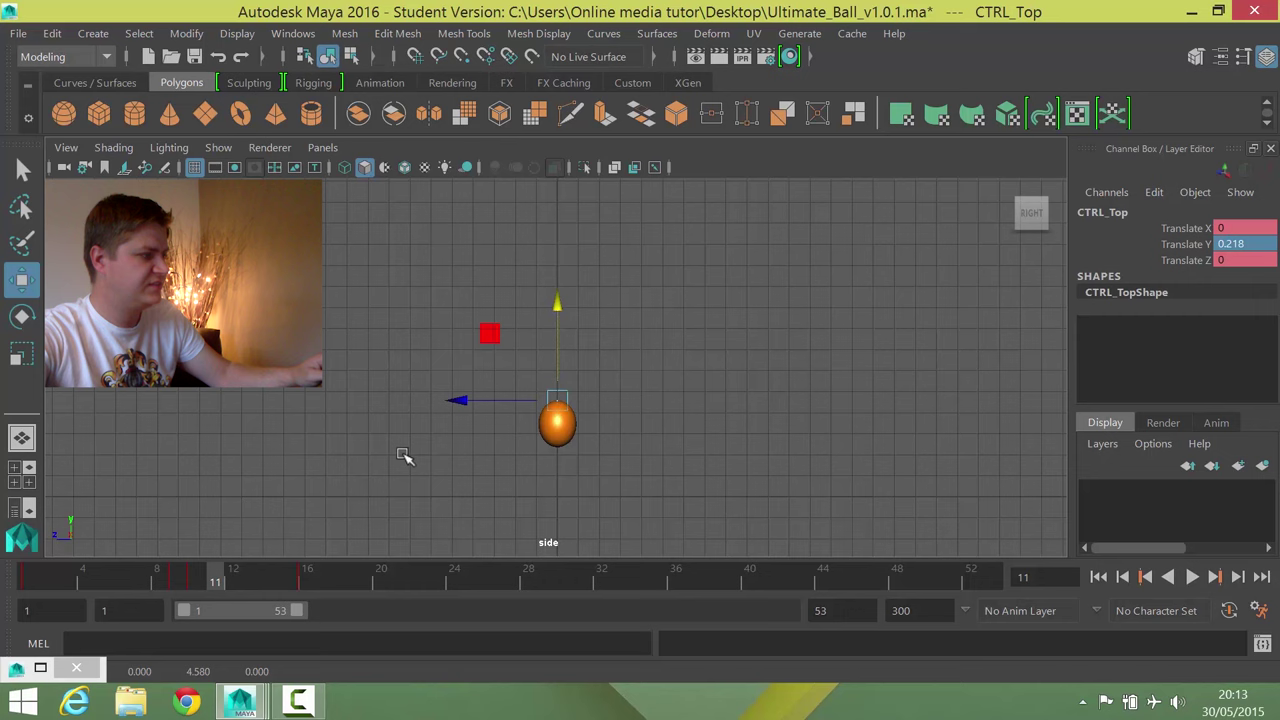
key(s)
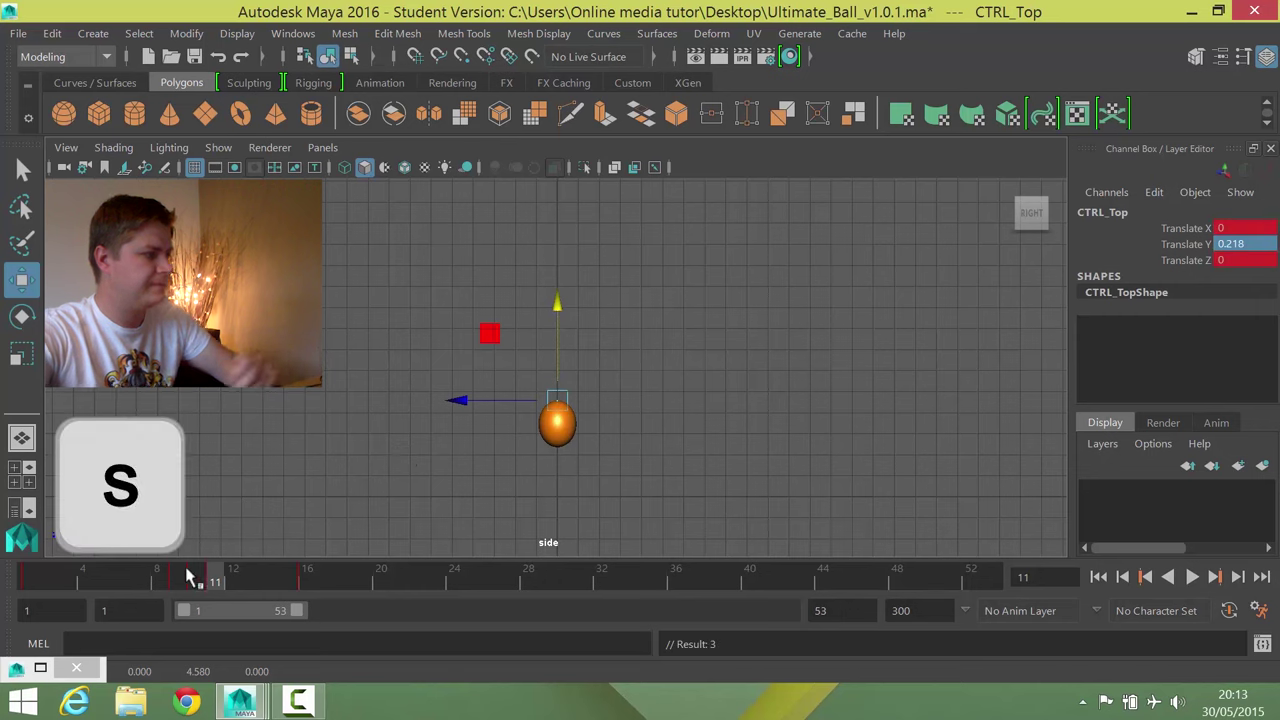
click(33, 583)
Stop playback, scrub through frames 3–14 to check squash and stretch, and stop on frame 16
key(alt+v)
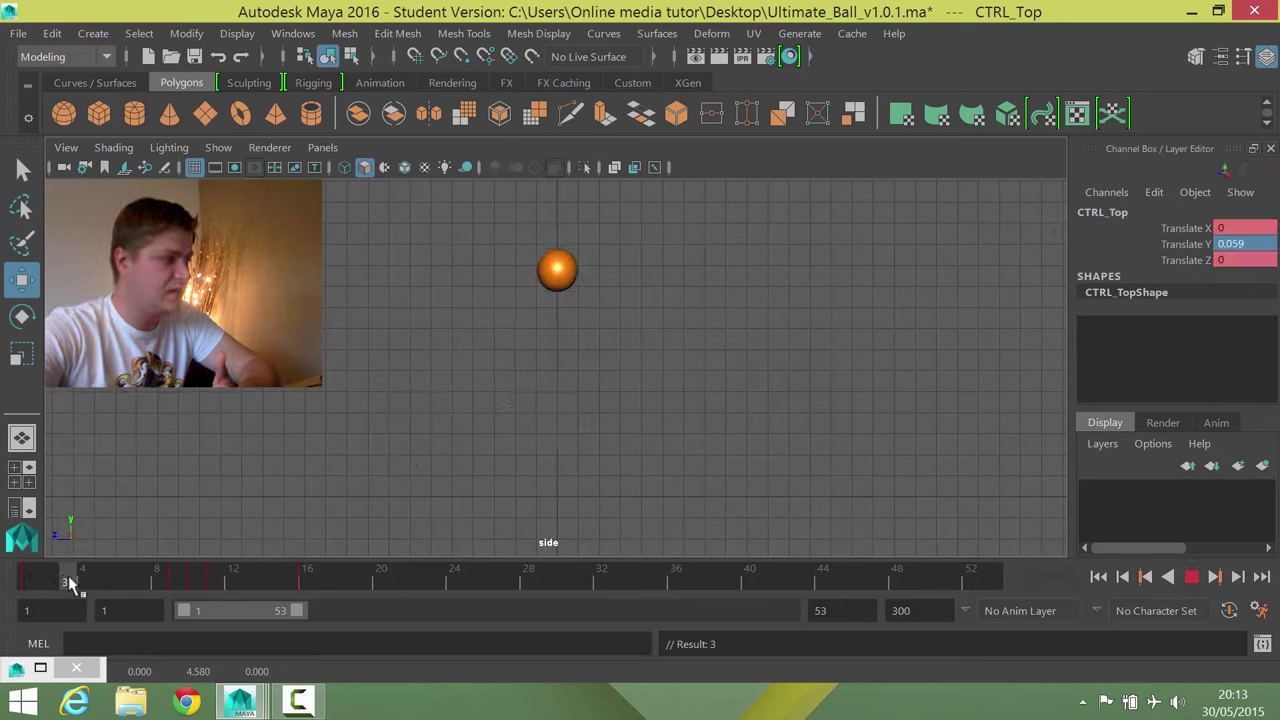
drag(68, 583, 195, 582)
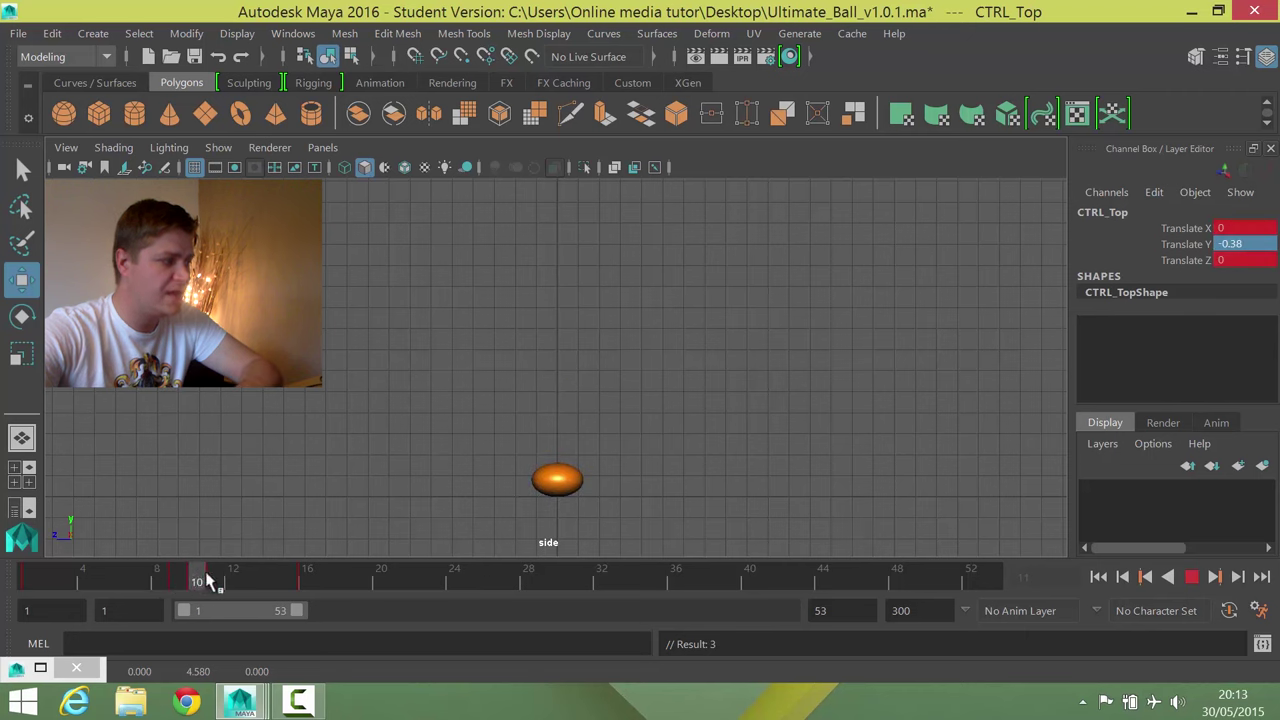
drag(207, 580, 307, 578)
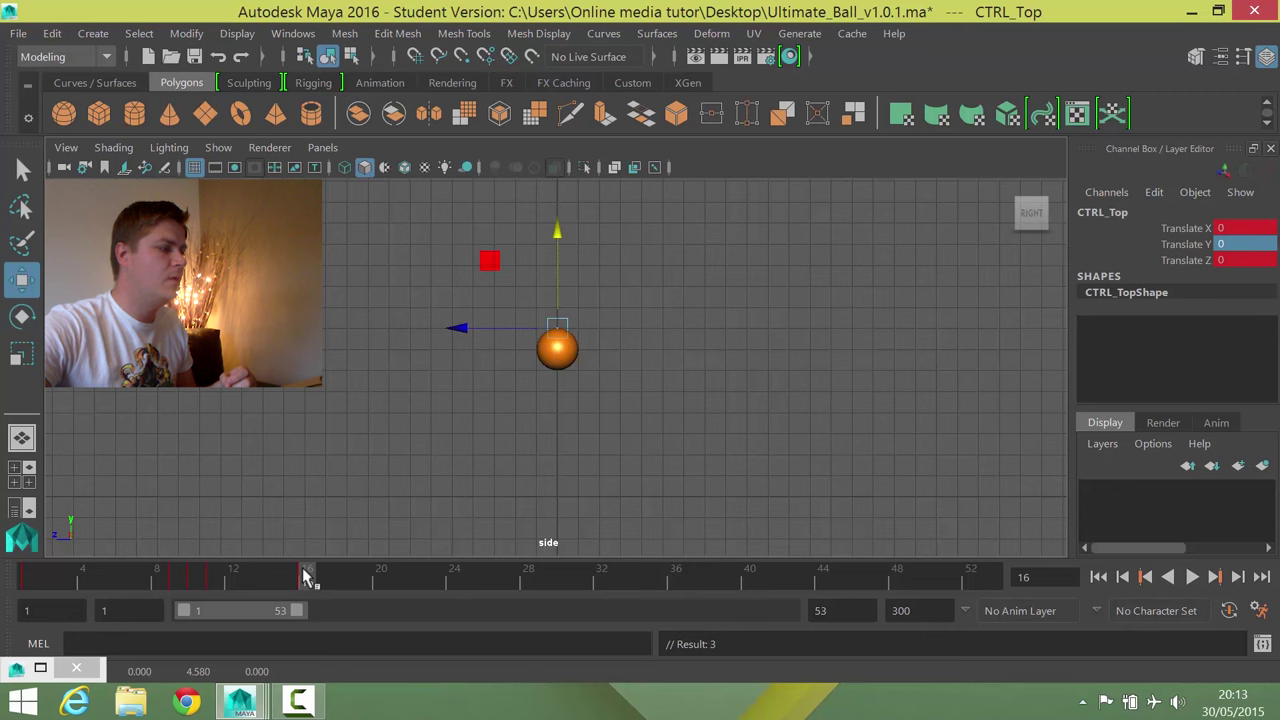
Key CTRL_Top Translate Y at 0.222 on frame 21 and -0.19 on frame 22
drag(306, 577, 400, 583)
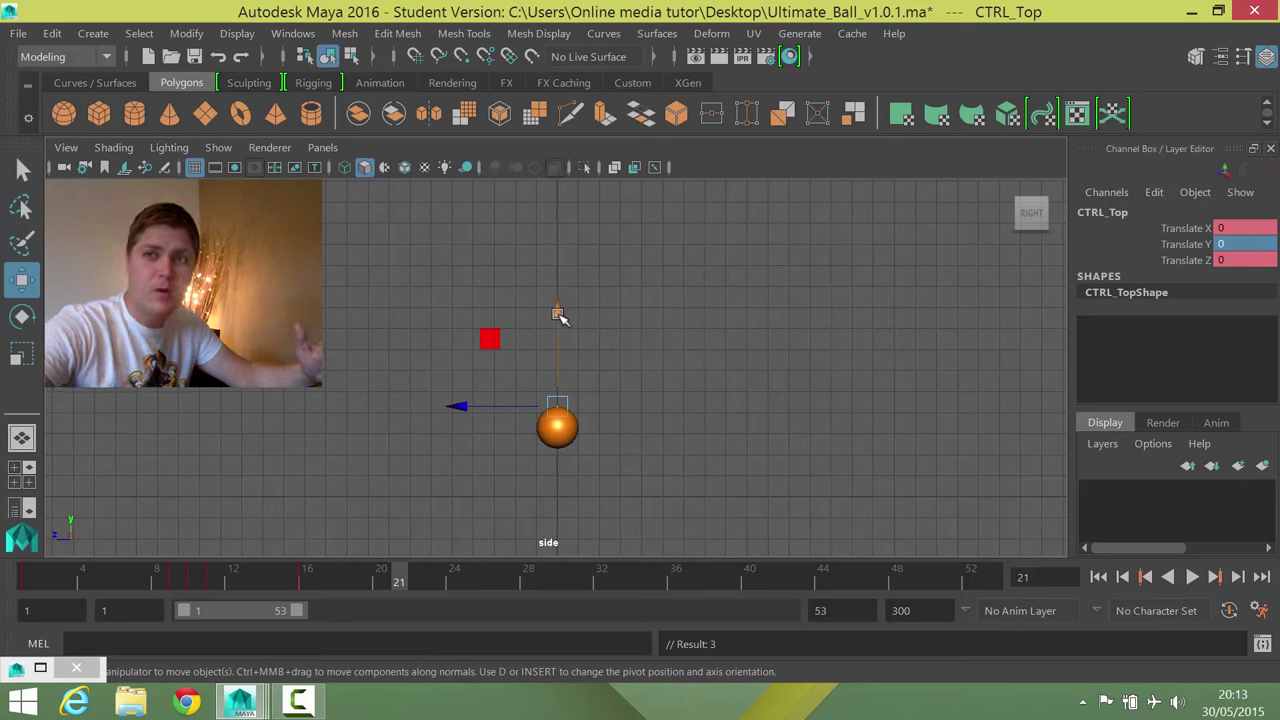
drag(560, 315, 564, 307)
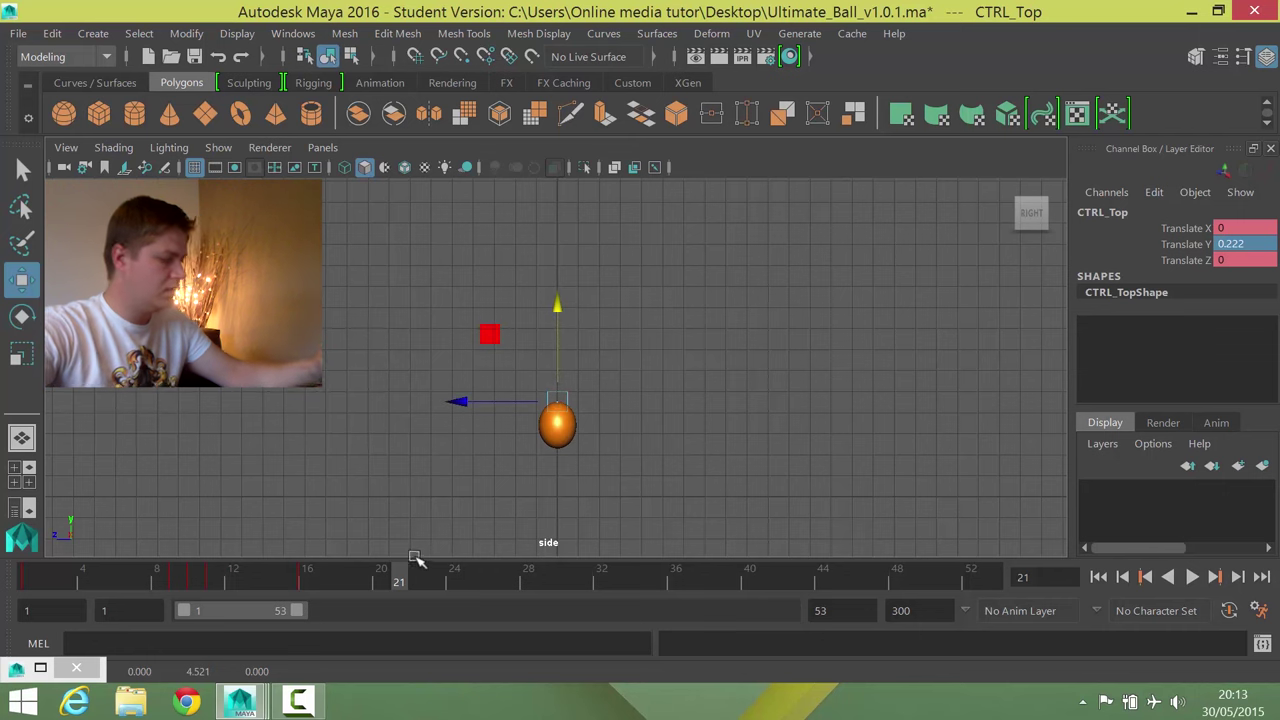
key(s)
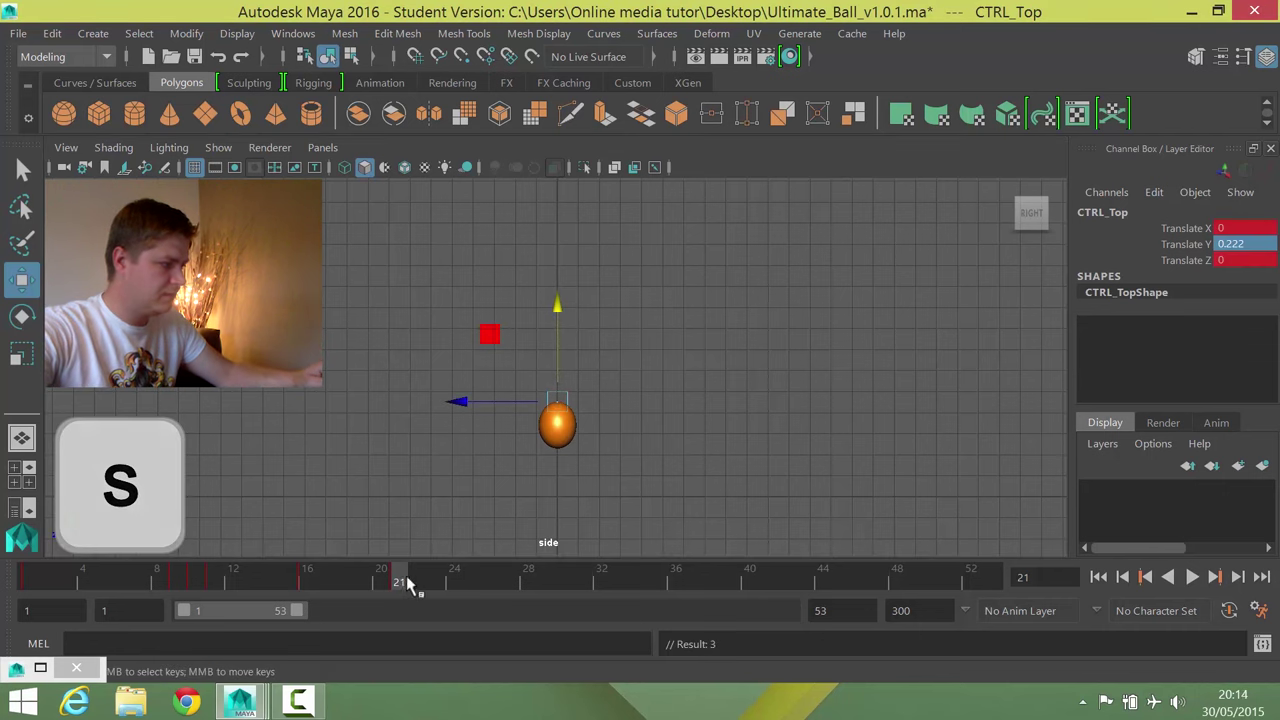
click(412, 578)
drag(557, 356, 557, 360)
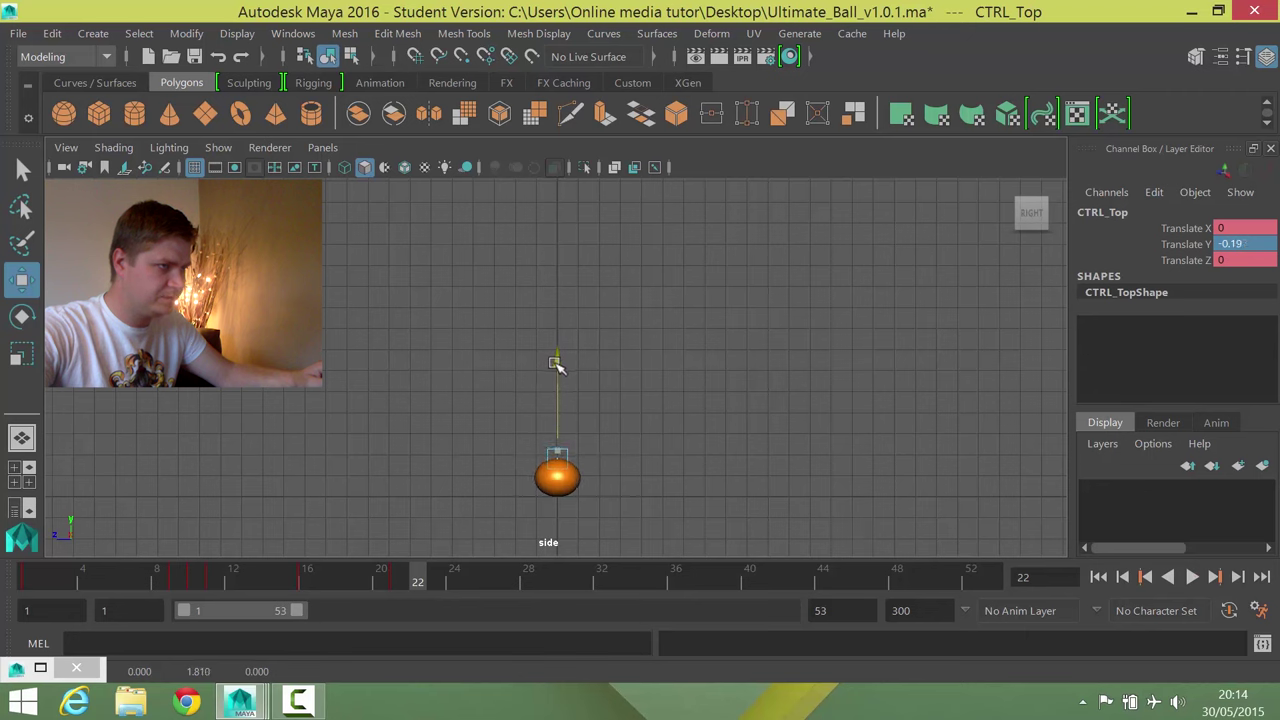
key(s)
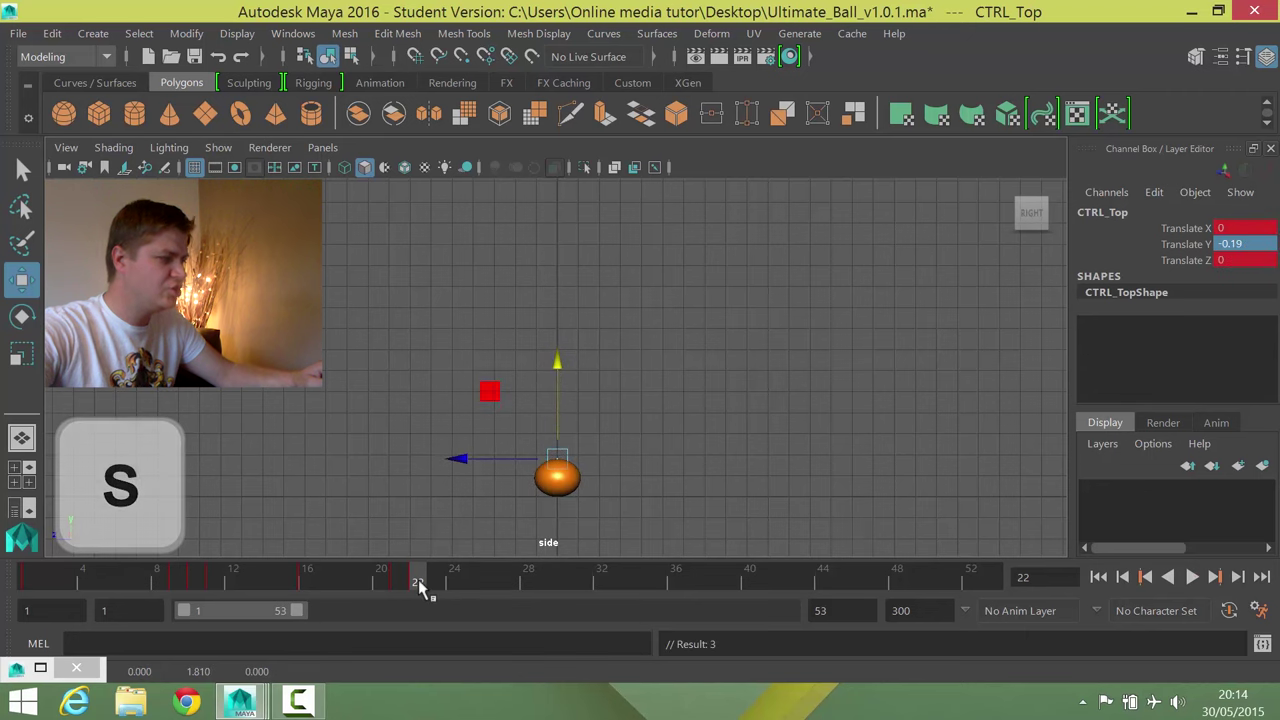
Key CTRL_Top Translate Y at 0.095 on frame 23 and 0 on frame 26
drag(418, 580, 432, 580)
drag(556, 324, 556, 321)
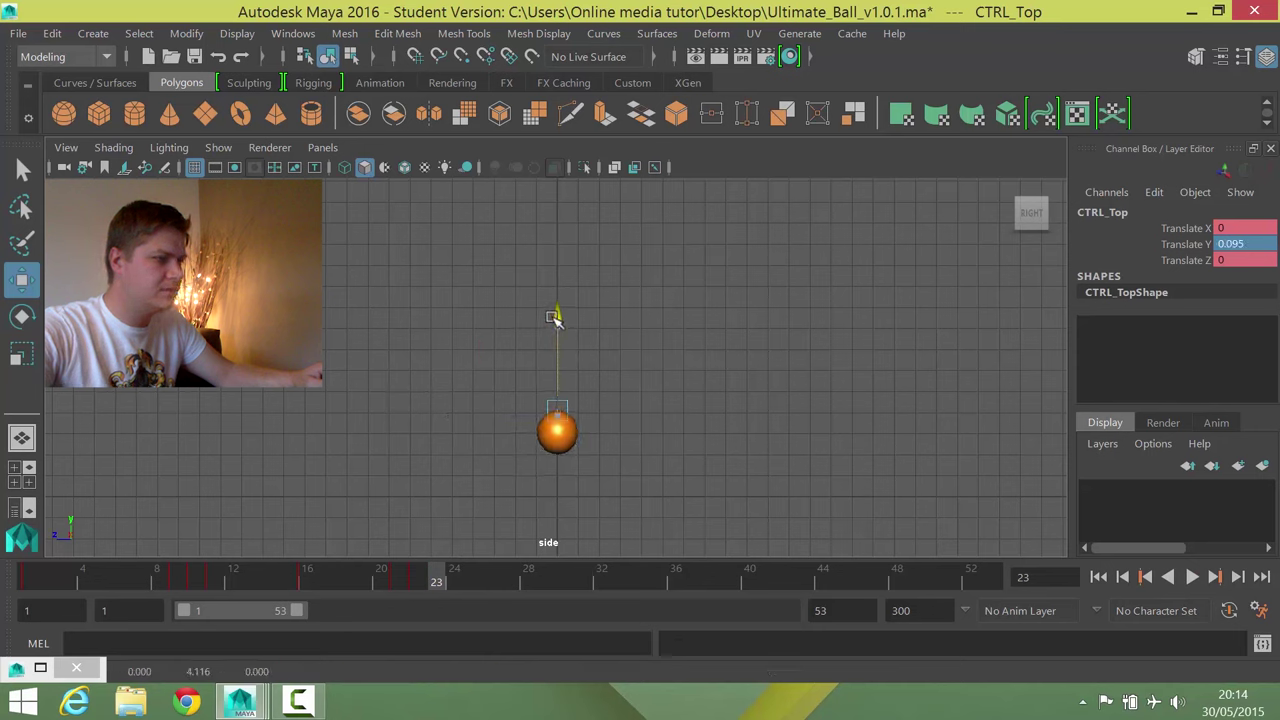
key(s)
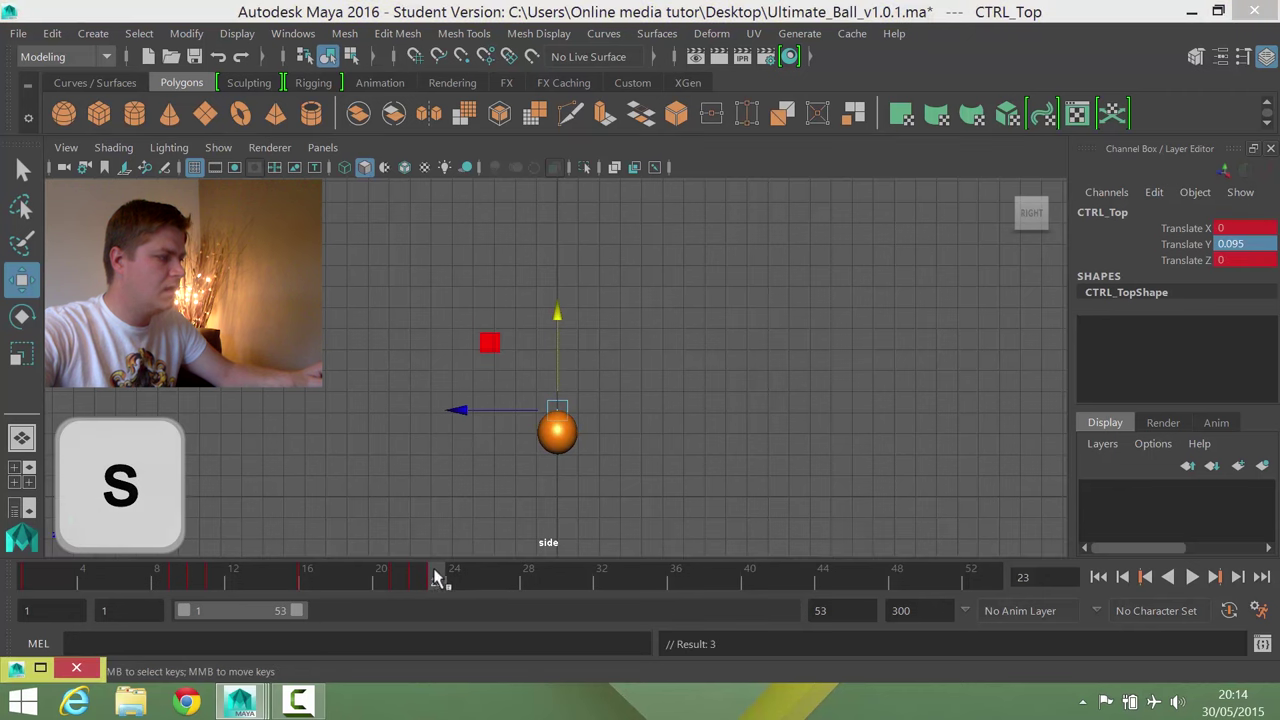
drag(437, 580, 499, 567)
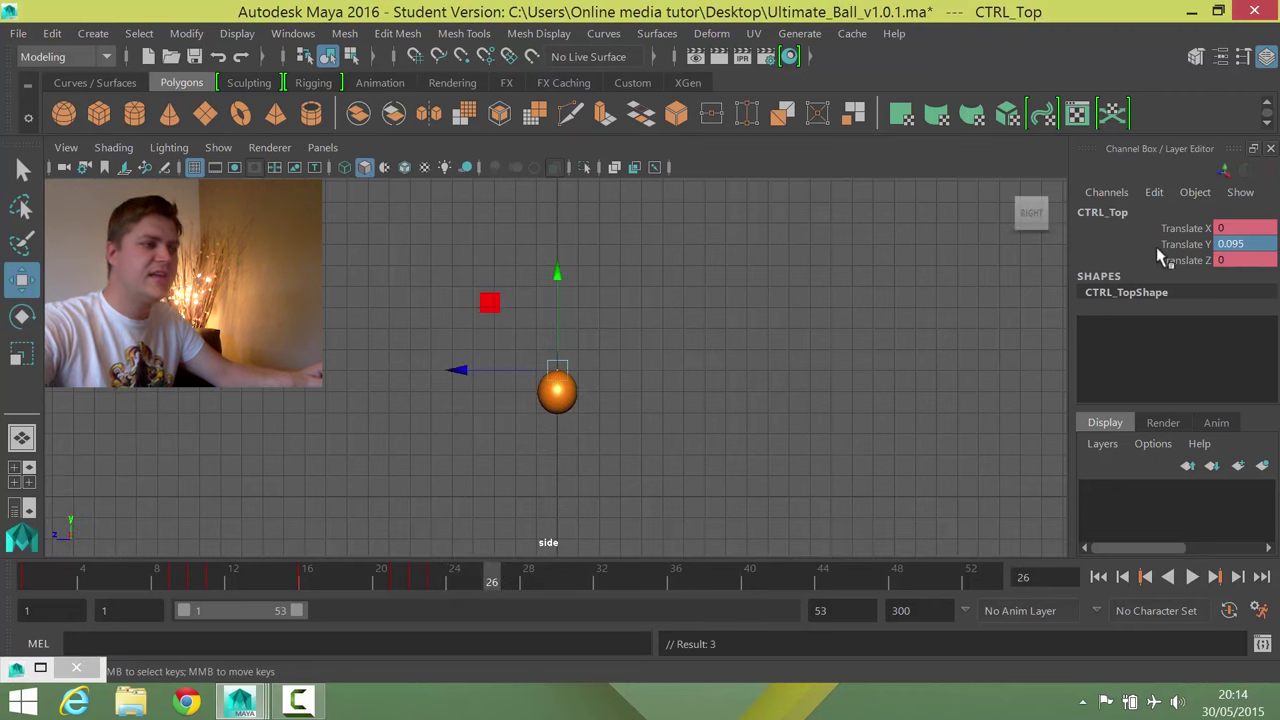
double_click(1233, 244)
text(0)
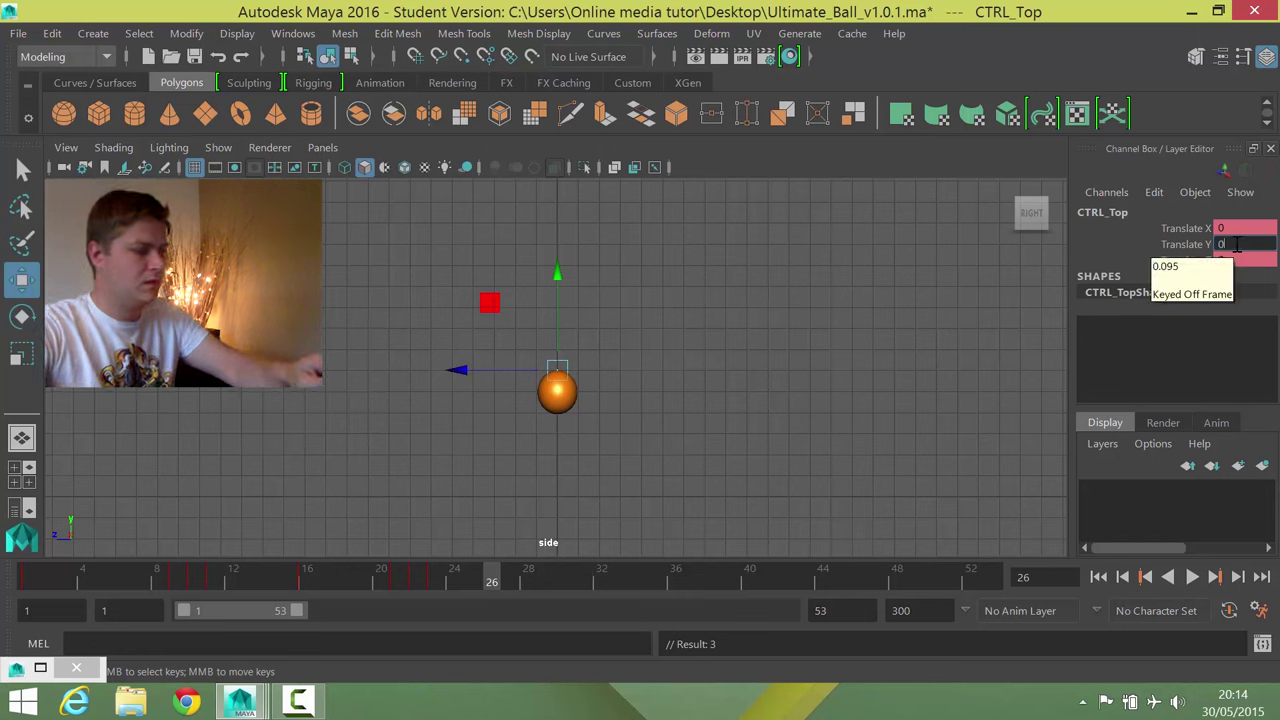
key(Return)
key(s)
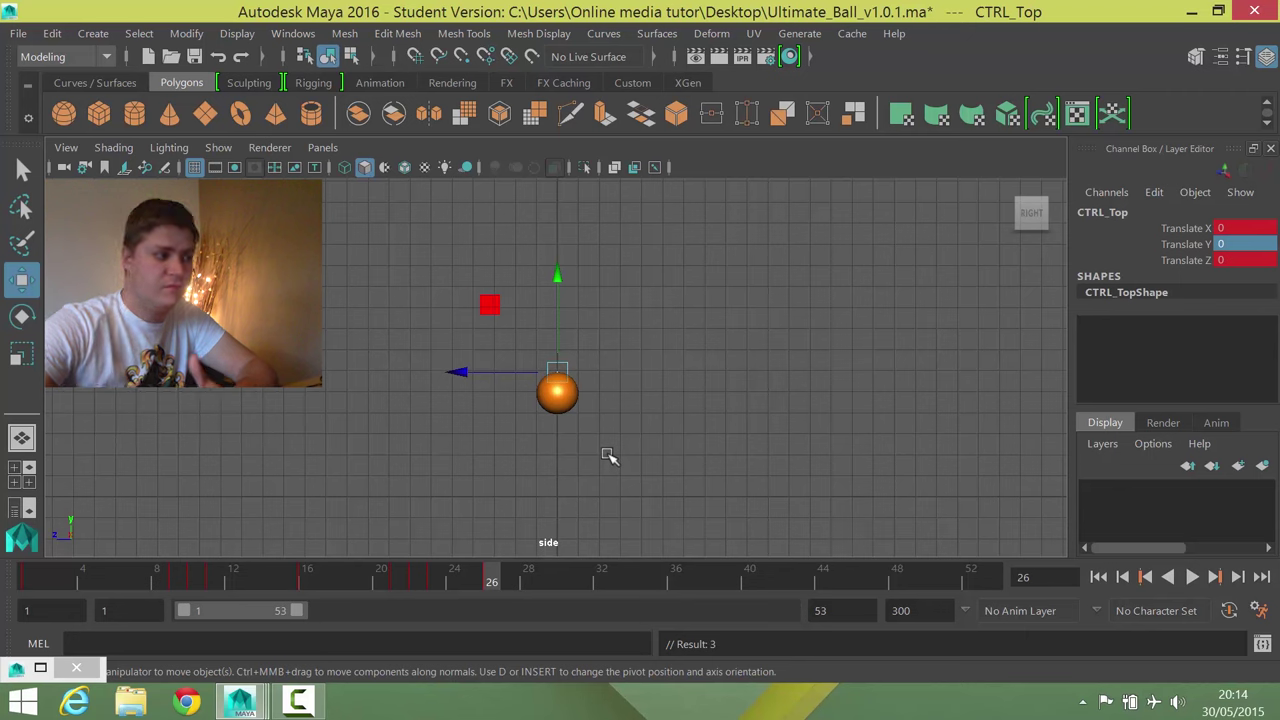
Stop at frame 29, squash CTRL_Top at frame 30, and reset Translate Y to 0 at frame 33
key(alt+v)
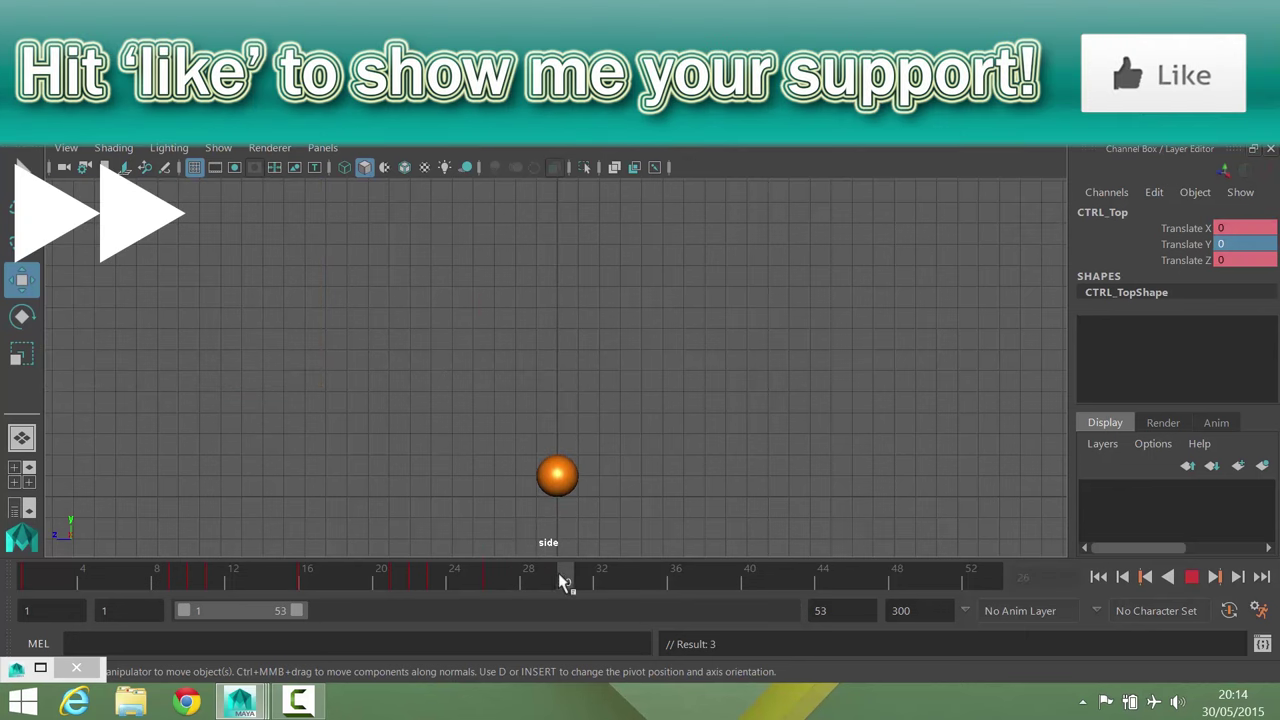
click(557, 582)
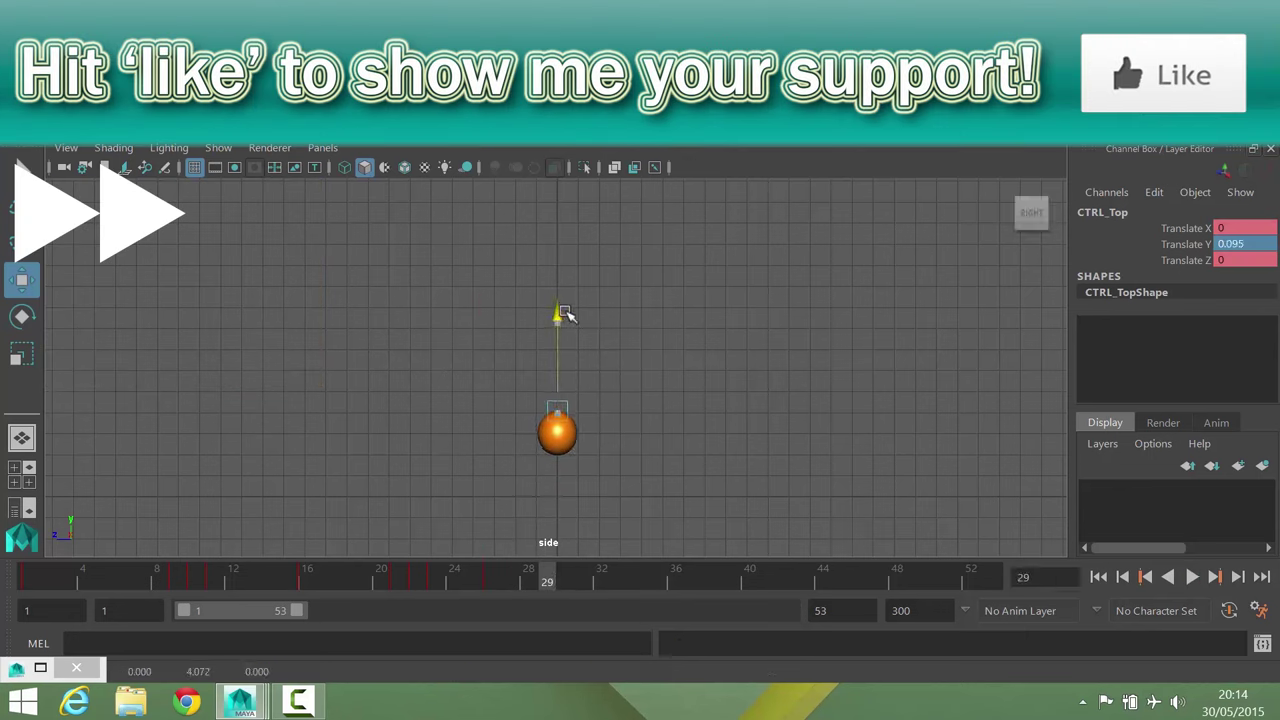
key(alt+period)
mouse_move(557, 345)
mouse_down()
mouse_move(562, 368)
mouse_move(561, 336)
mouse_up()
click(583, 577)
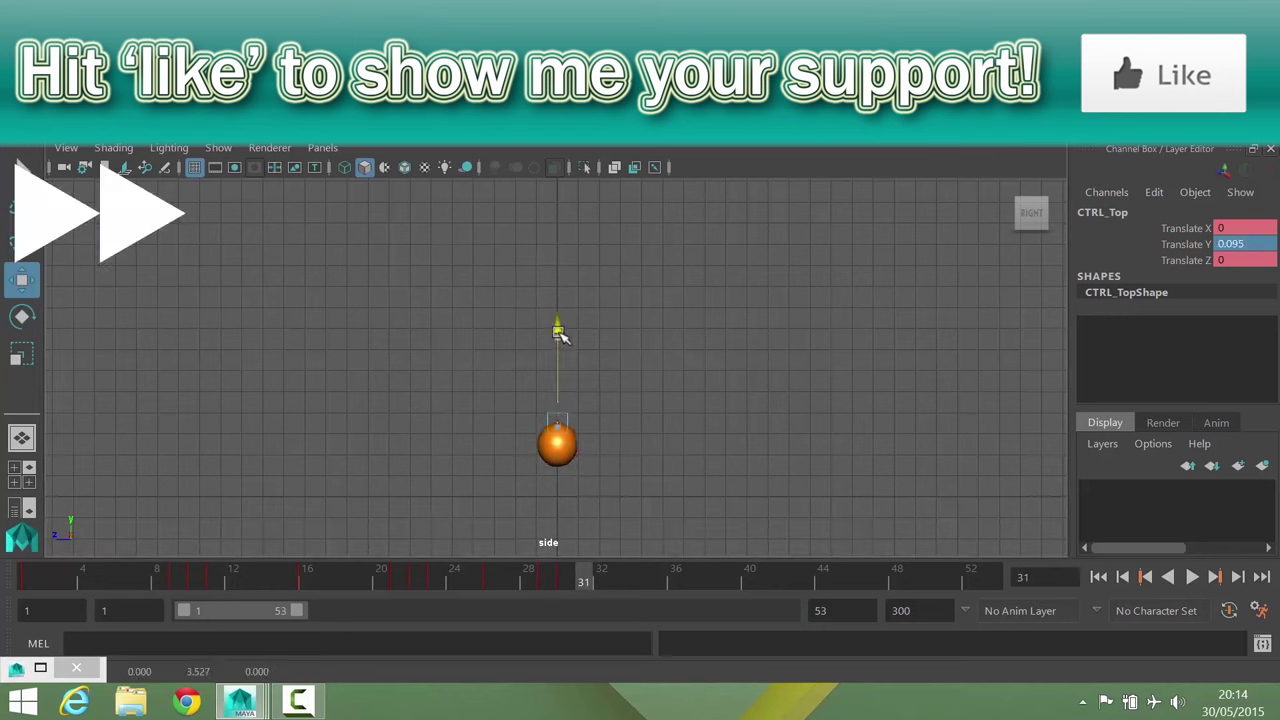
drag(592, 577, 676, 588)
text(0)
key(Return)
Stretch CTRL_Top, then set Translate Y to -0.063 at frame 37 and scrub toward frame 53
drag(557, 357, 557, 331)
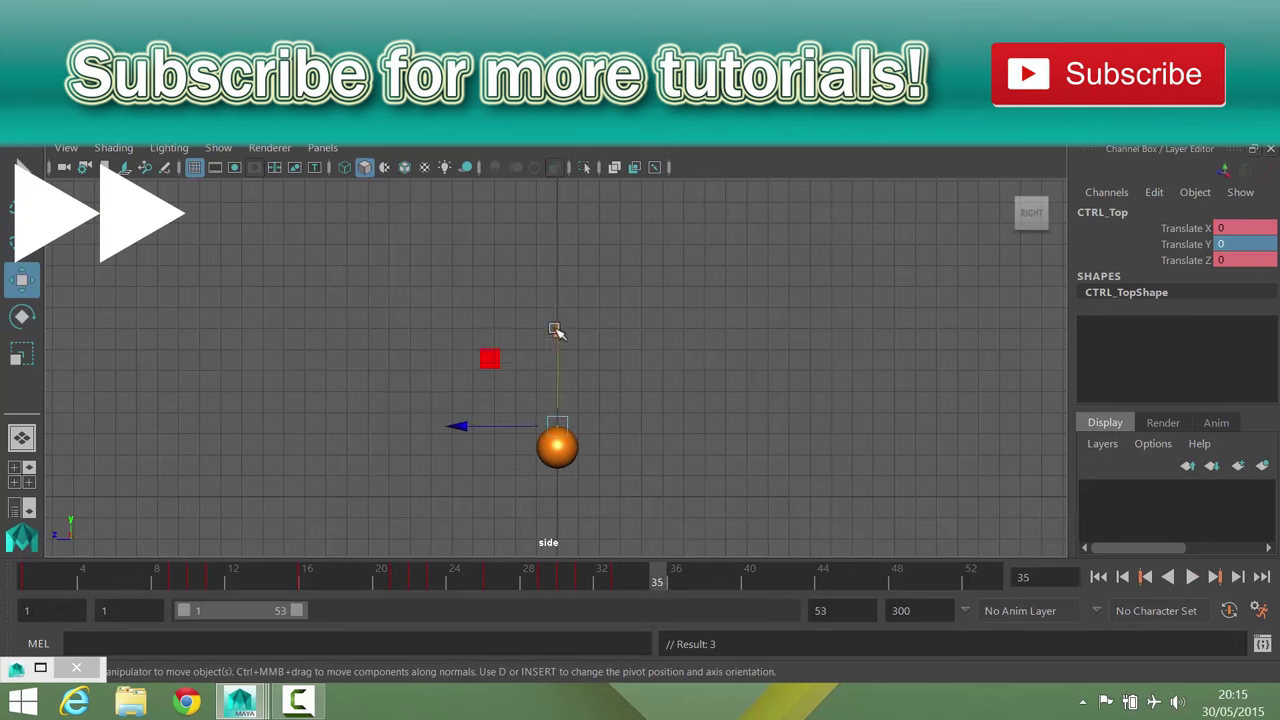
click(672, 580)
click(675, 581)
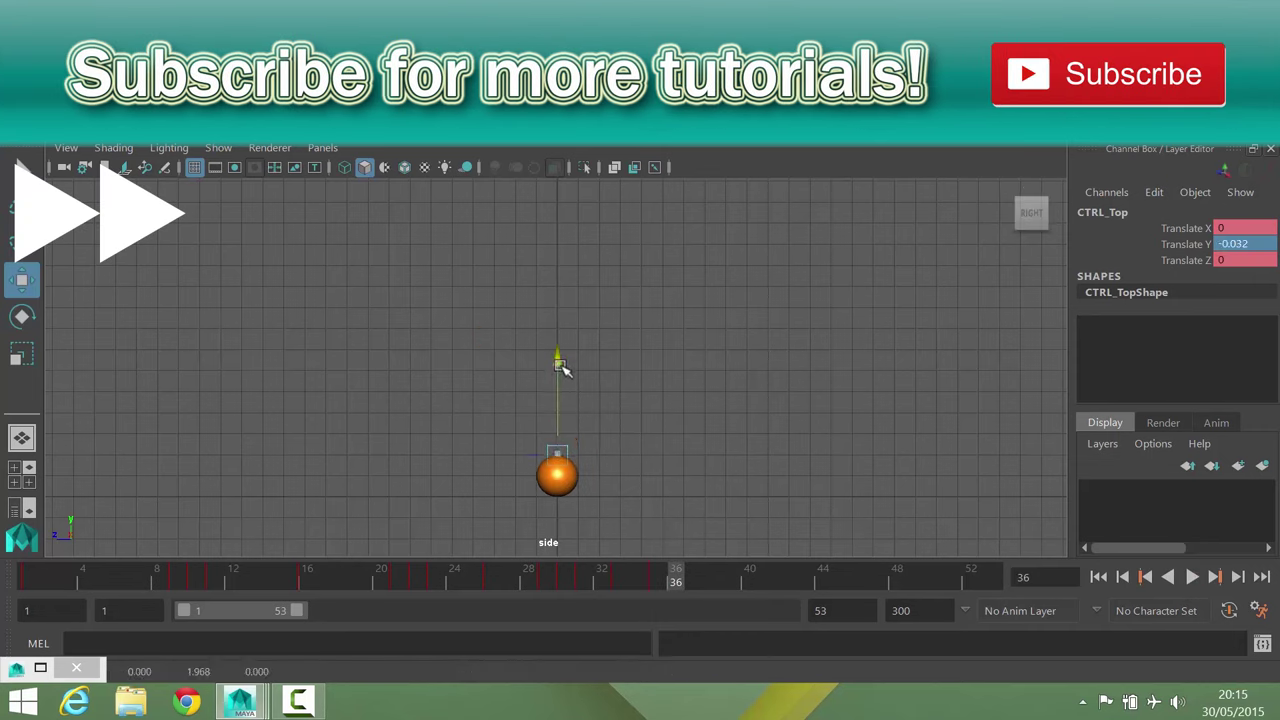
click(688, 581)
double_click(1240, 244)
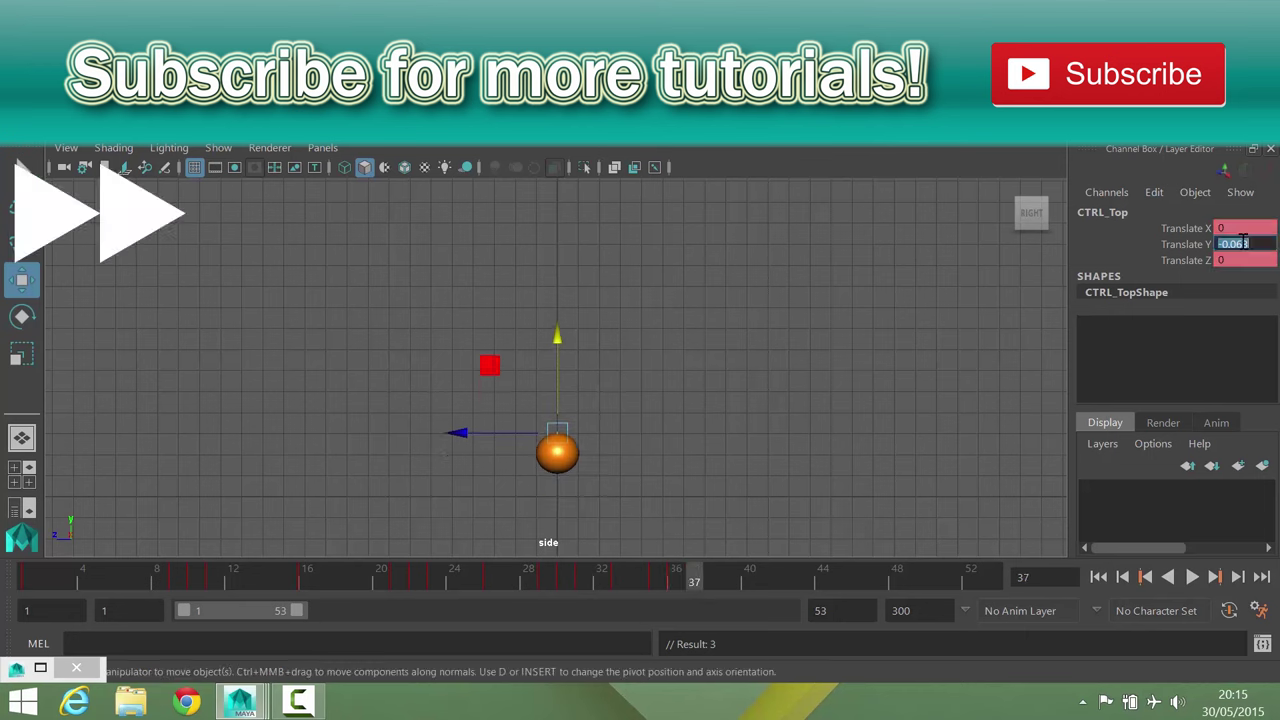
key(Return)
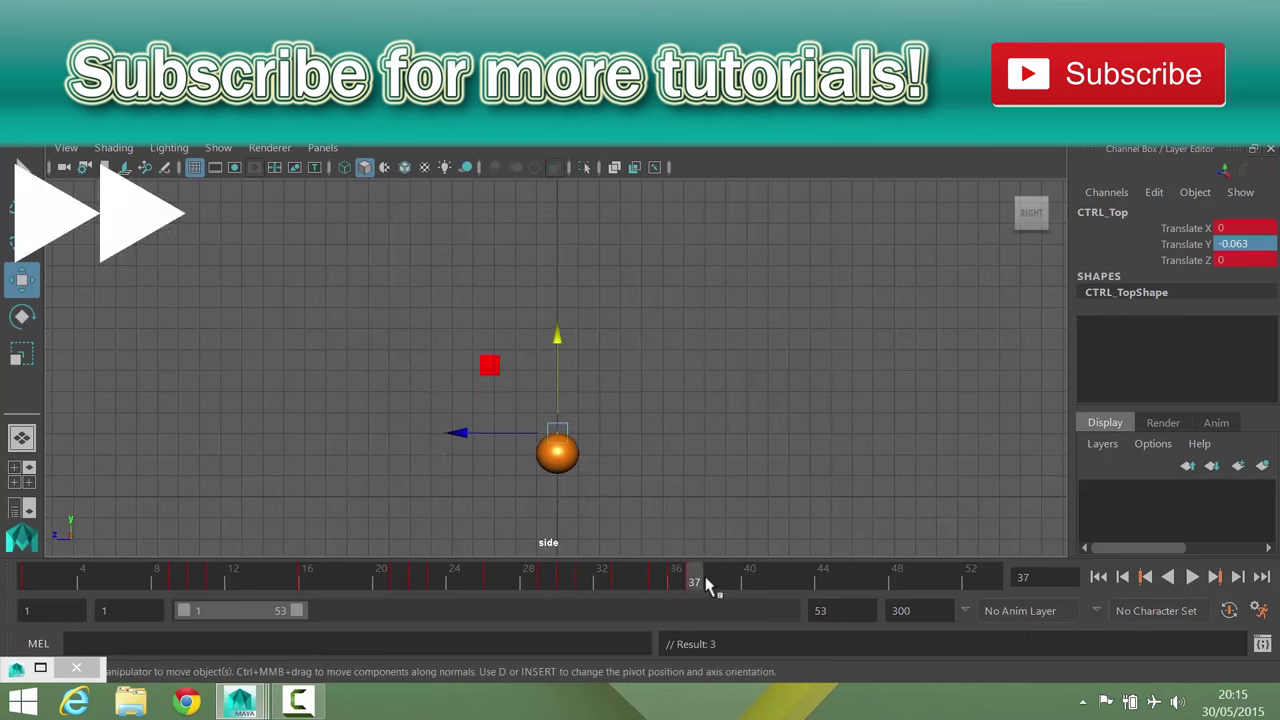
drag(697, 578, 1006, 577)
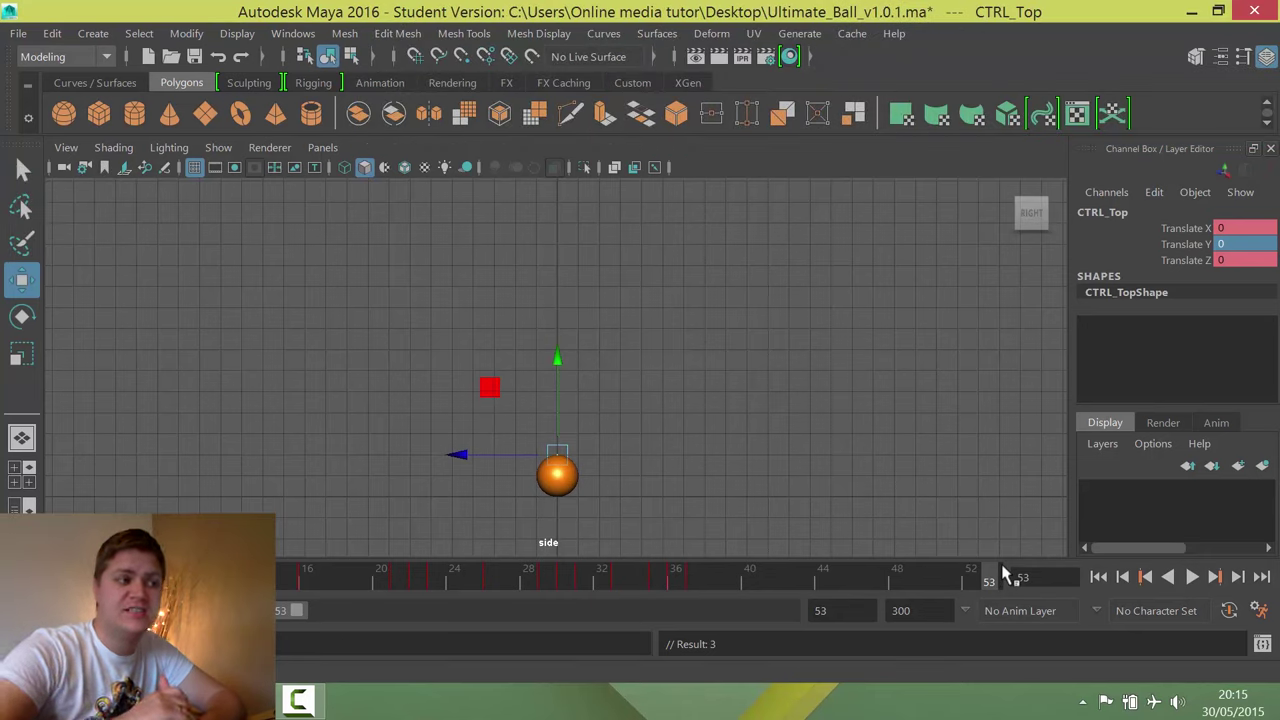
Play back the finished animation with squash and stretch keyed through frame 37
click(1192, 577)
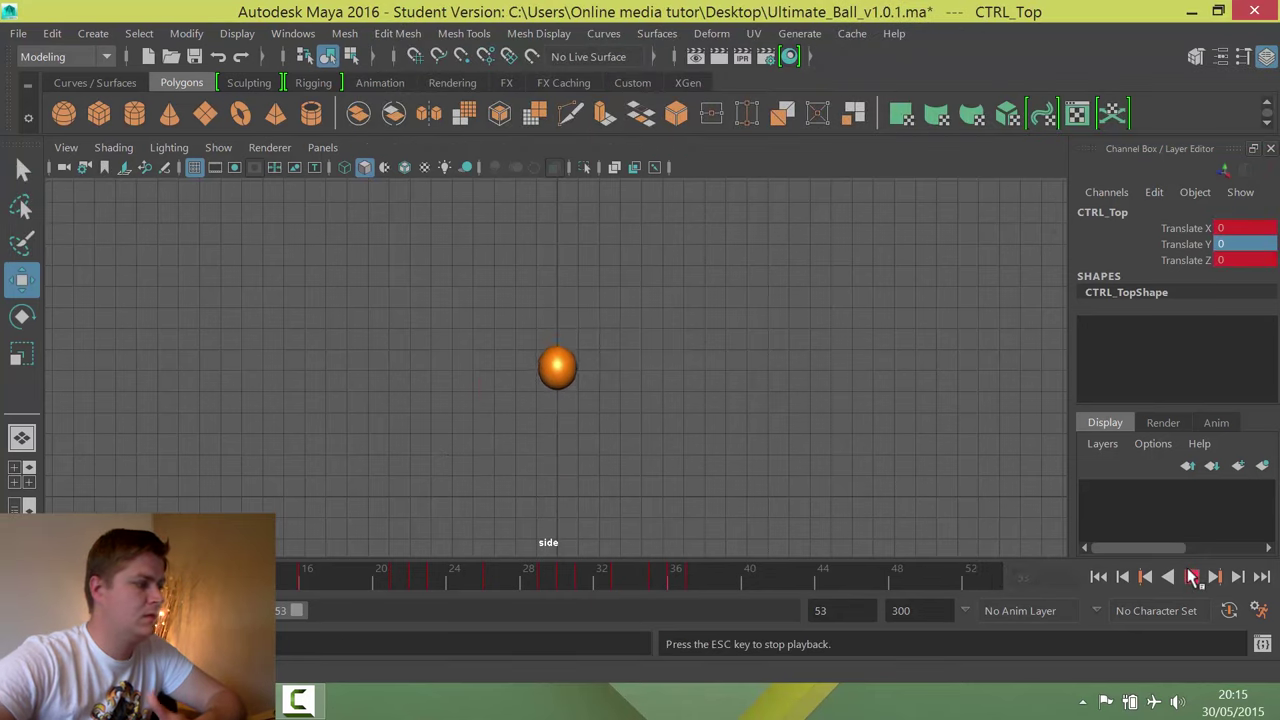